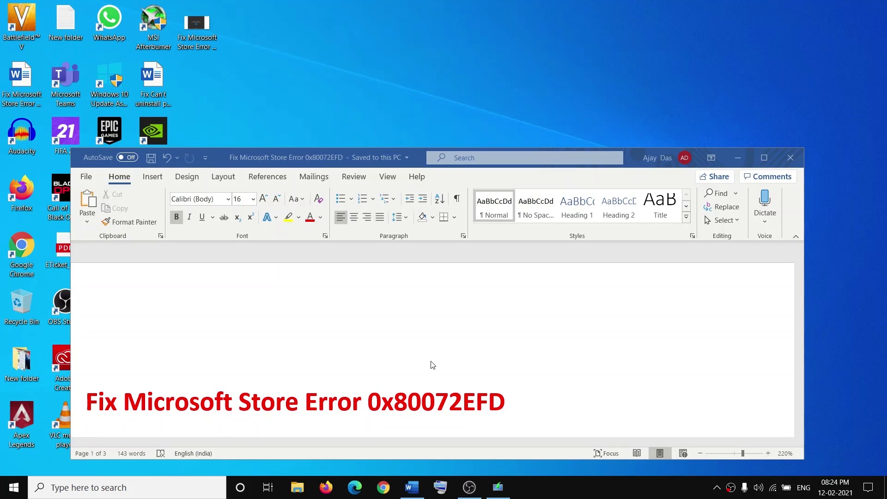
Step: Open the Date & time settings from the taskbar clock, synchronize the system clock, and close the settings
{"action": "scroll", "coordinate": [432, 360], "scroll_direction": "down", "scroll_amount": 2}
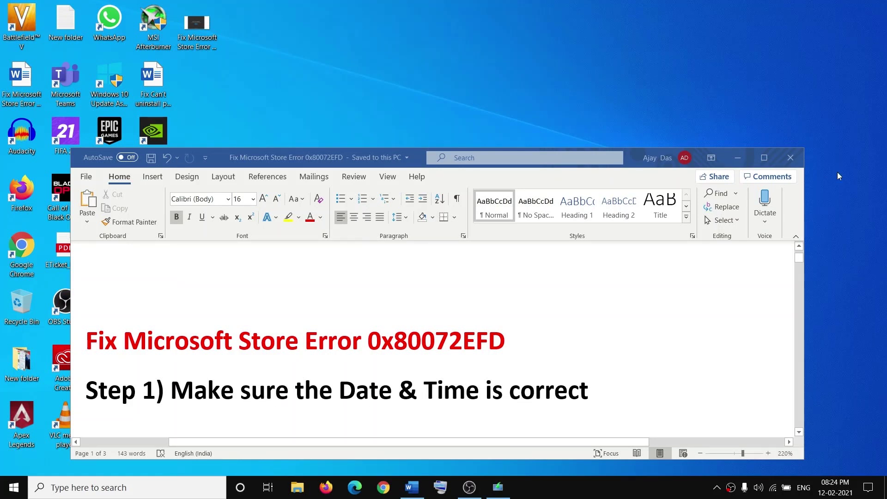
{"action": "right_click", "coordinate": [830, 494]}
{"action": "right_click", "coordinate": [831, 492]}
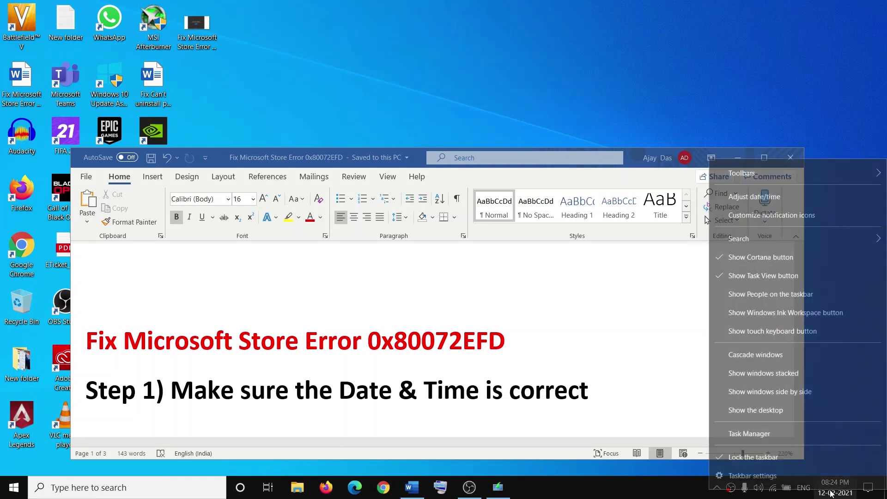
{"action": "left_click", "coordinate": [754, 197]}
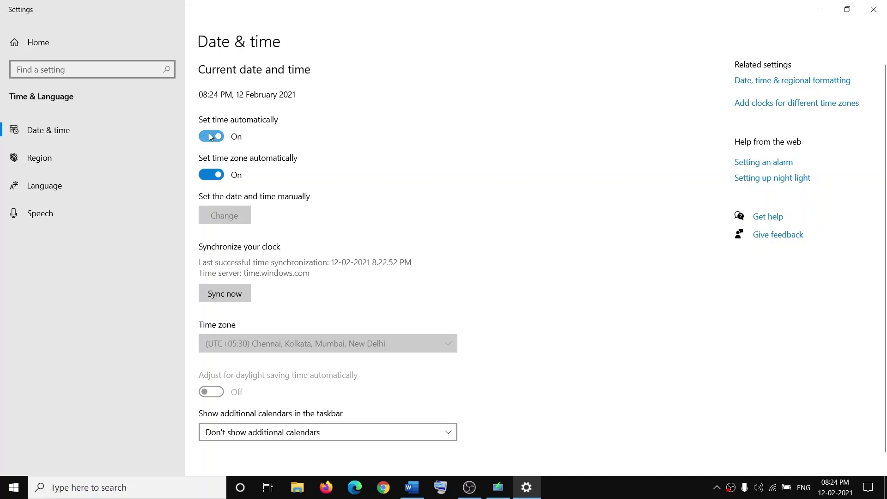
{"action": "left_click", "coordinate": [225, 293]}
{"action": "left_click", "coordinate": [872, 9]}
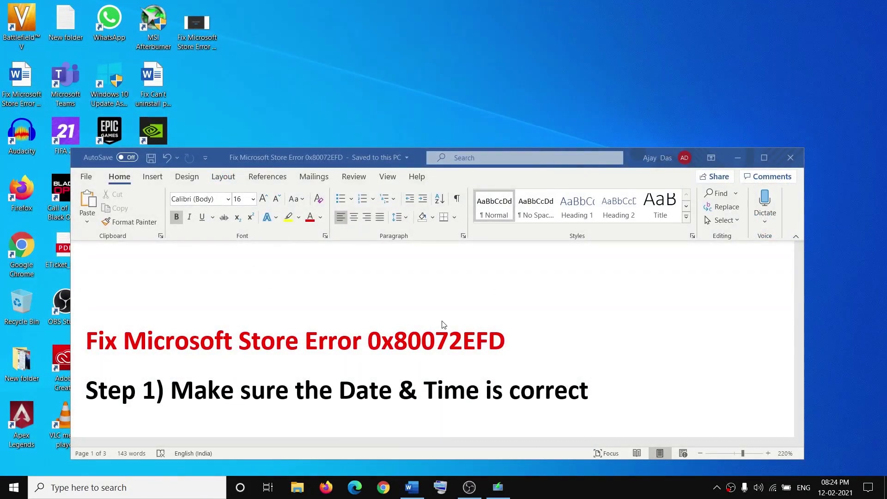
Step: View the Windows Update page under Update & Security in the Windows settings, and close the settings
{"action": "scroll", "coordinate": [442, 324], "scroll_direction": "down", "scroll_amount": 1}
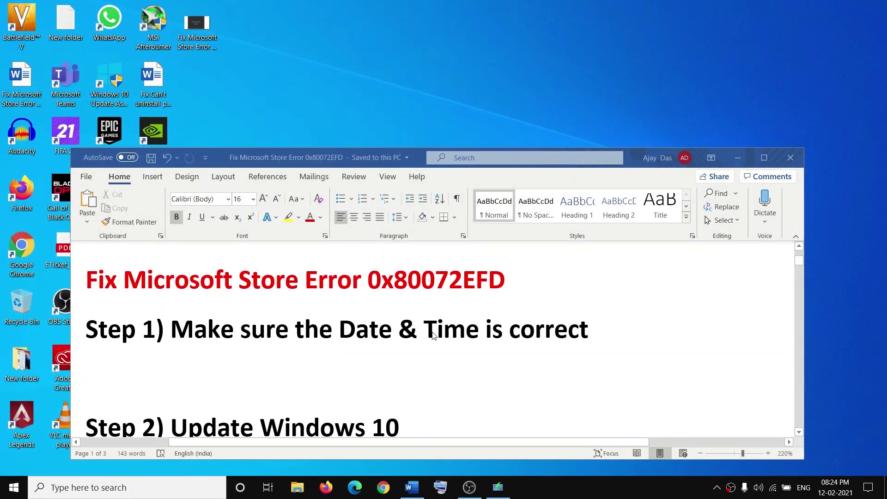
{"action": "scroll", "coordinate": [434, 336], "scroll_direction": "down", "scroll_amount": 1}
{"action": "left_click", "coordinate": [5, 490]}
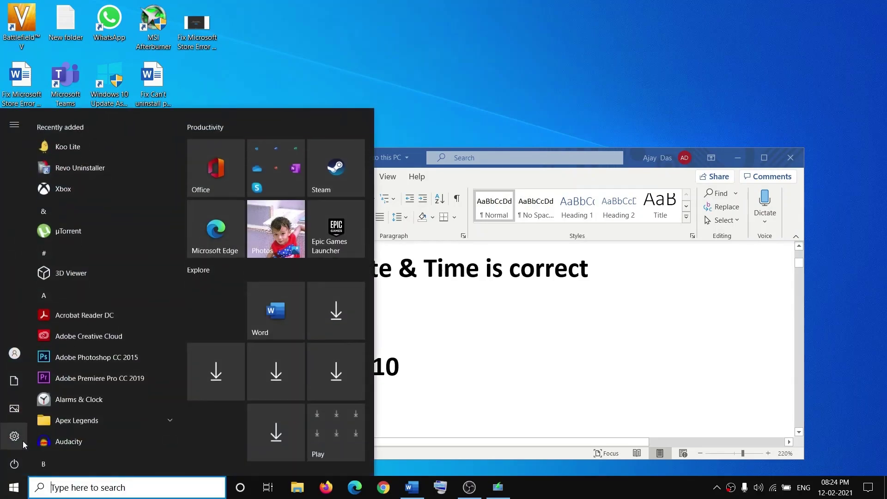
{"action": "left_click", "coordinate": [35, 436]}
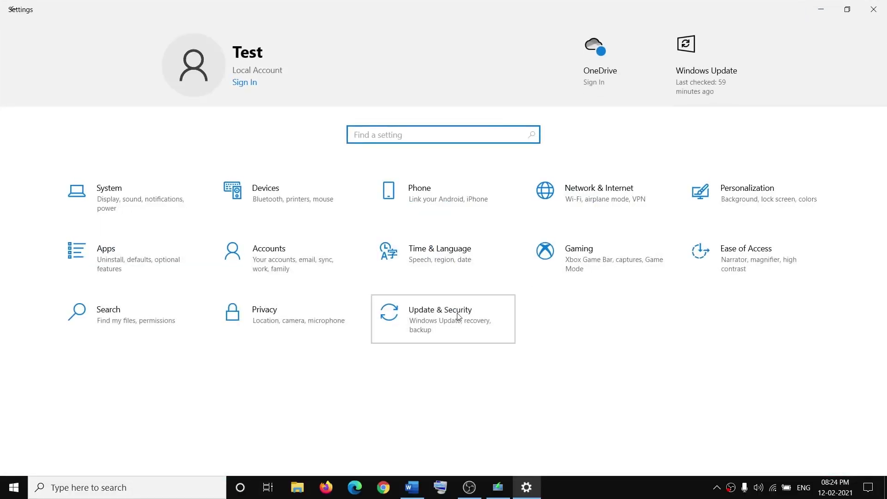
{"action": "left_click", "coordinate": [459, 317]}
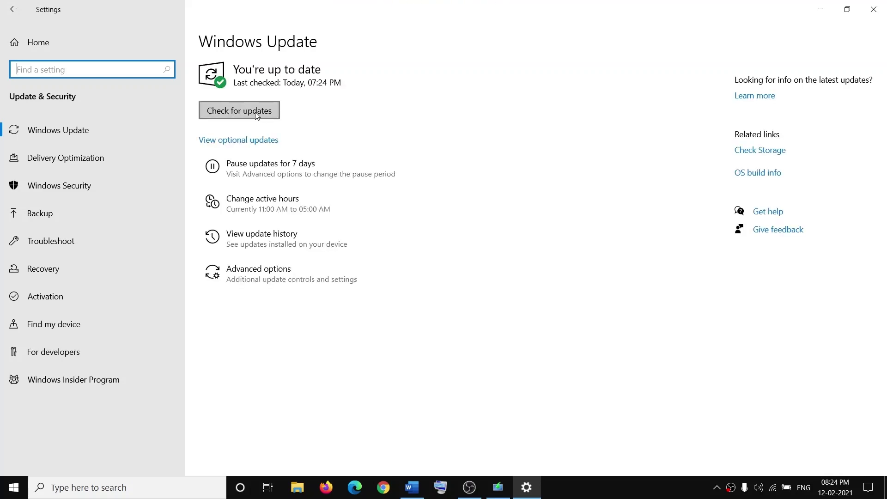
{"action": "left_click", "coordinate": [875, 10]}
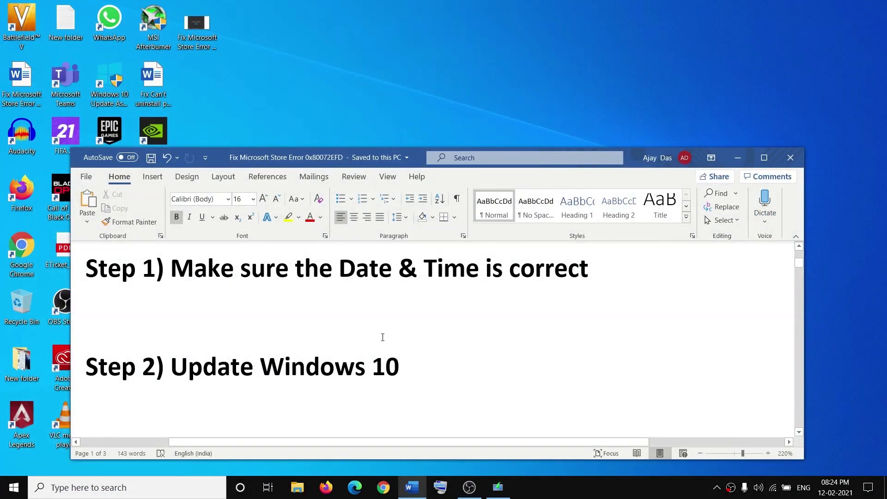
Step: Copy the inetcpl.cpl command under Step 3 of the document and use it in Windows search to open Internet Properties
{"action": "scroll", "coordinate": [383, 337], "scroll_direction": "down", "scroll_amount": 4}
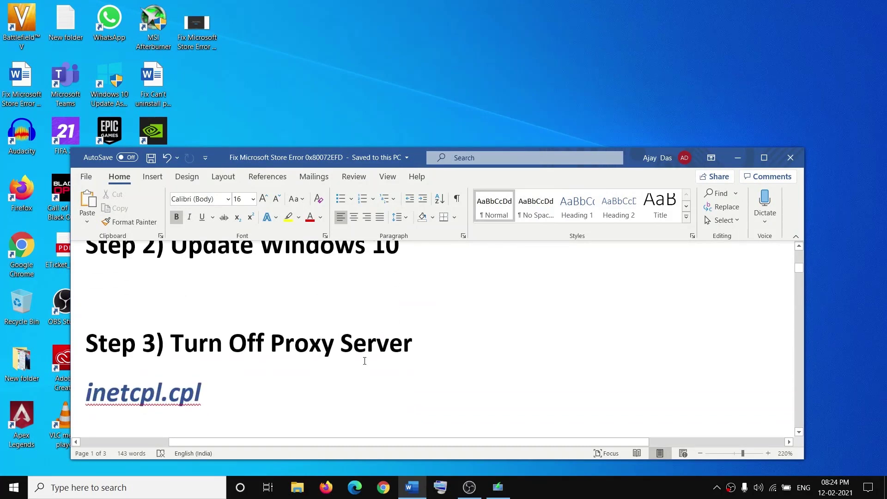
{"action": "triple_click", "coordinate": [222, 395]}
{"action": "key", "text": "ctrl+c"}
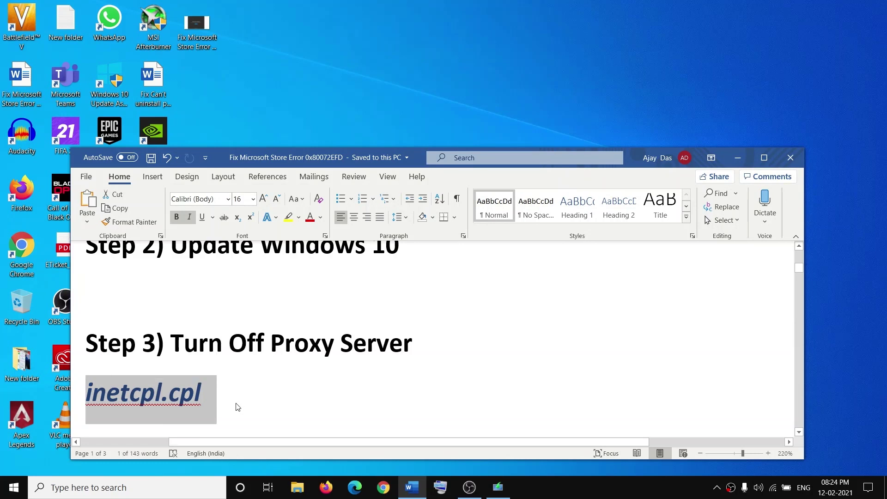
{"action": "left_click", "coordinate": [132, 494]}
{"action": "key", "text": "ctrl+v"}
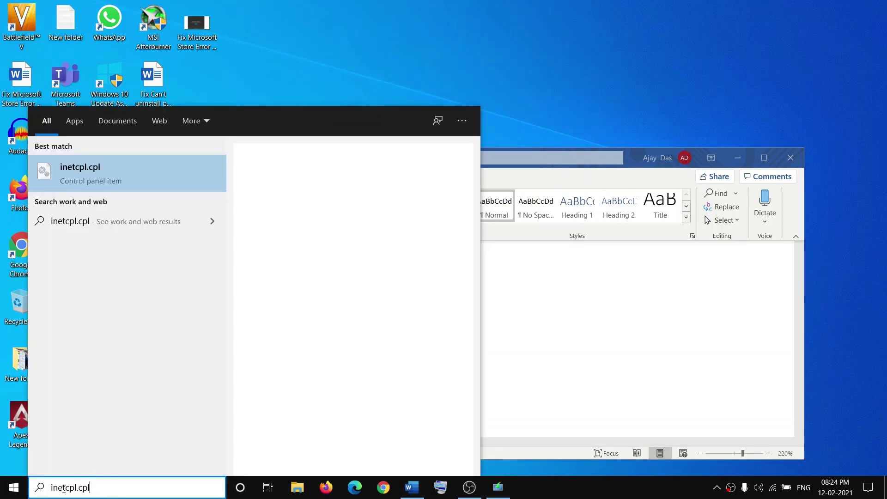
{"action": "key", "text": "ctrl+a"}
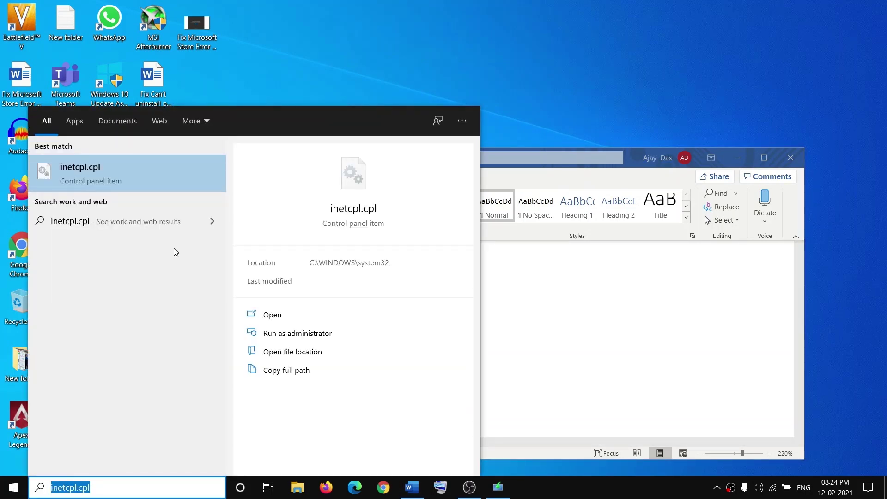
{"action": "left_click", "coordinate": [99, 174]}
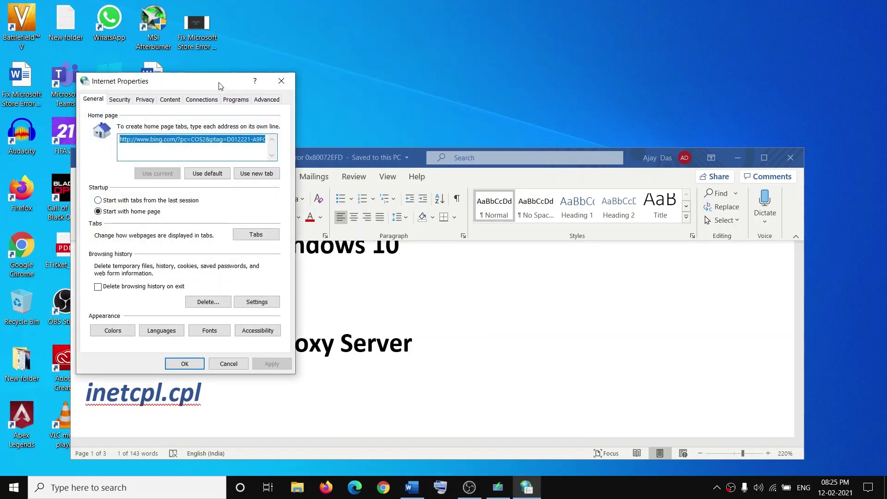
Step: Turn off the proxy server option in the LAN connection settings and confirm both Internet Properties dialogs
{"action": "left_click_drag", "start_coordinate": [217, 91], "coordinate": [365, 97]}
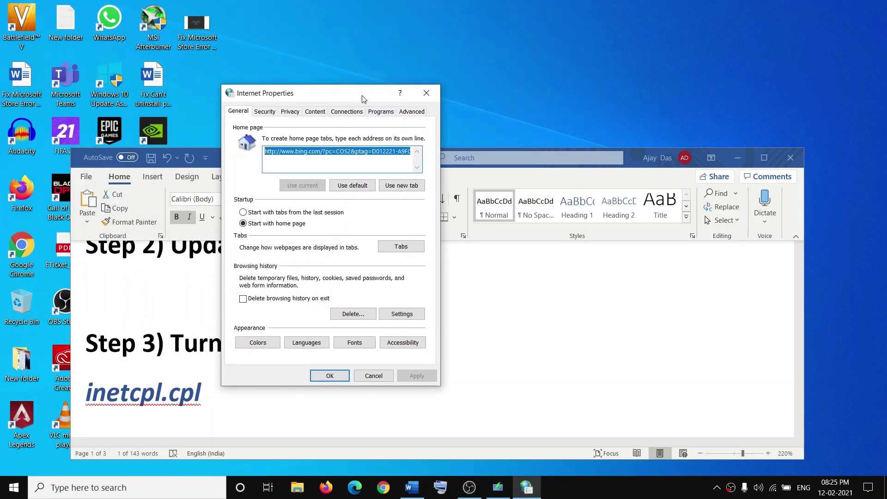
{"action": "left_click", "coordinate": [345, 116]}
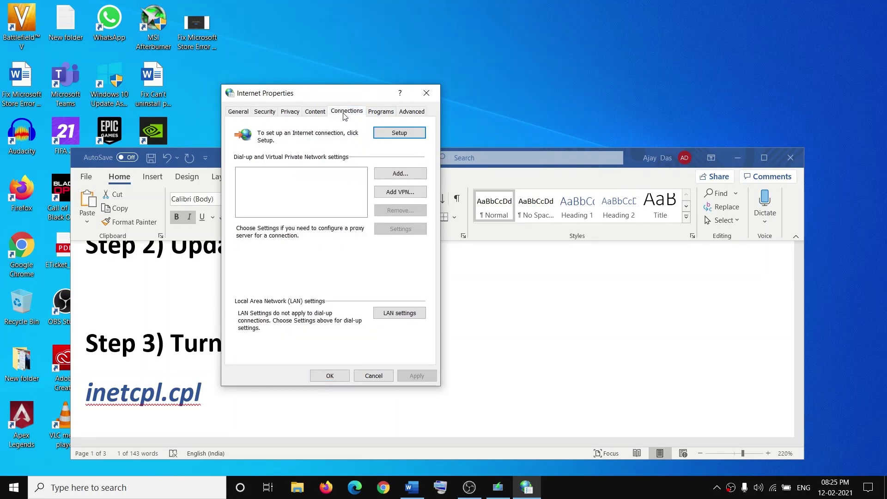
{"action": "left_click", "coordinate": [415, 316]}
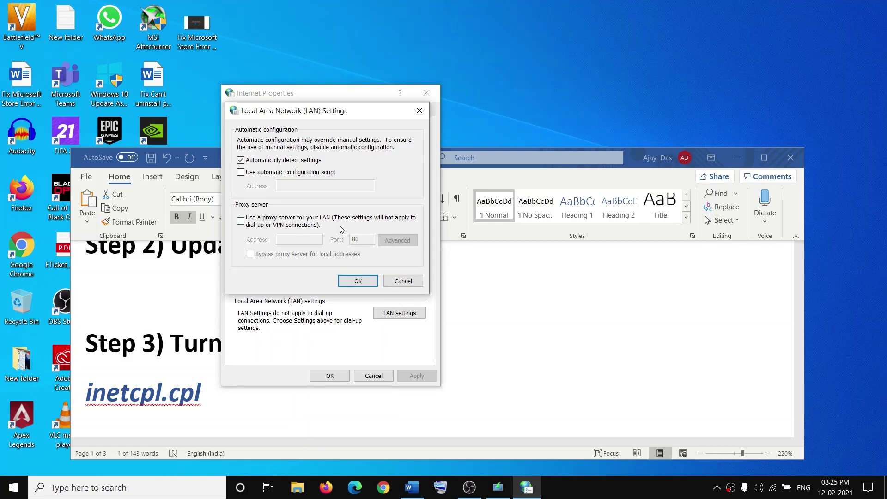
{"action": "left_click", "coordinate": [240, 221]}
{"action": "left_click", "coordinate": [241, 221]}
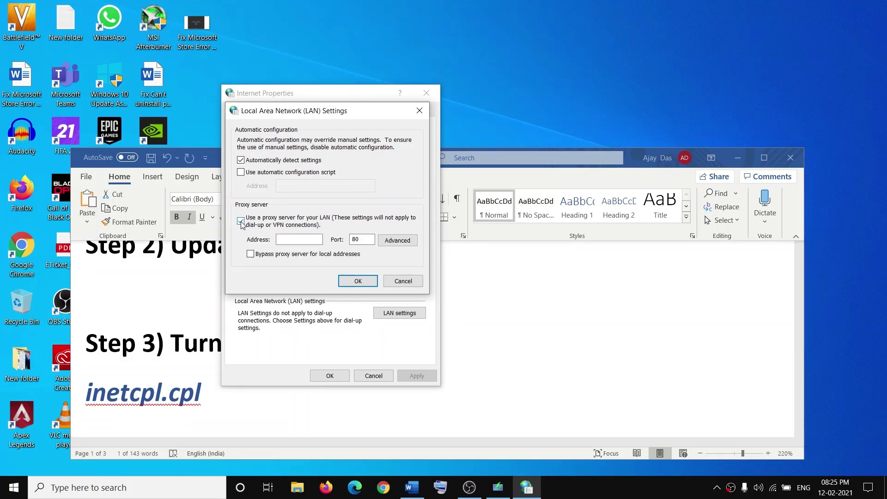
{"action": "left_click", "coordinate": [241, 222]}
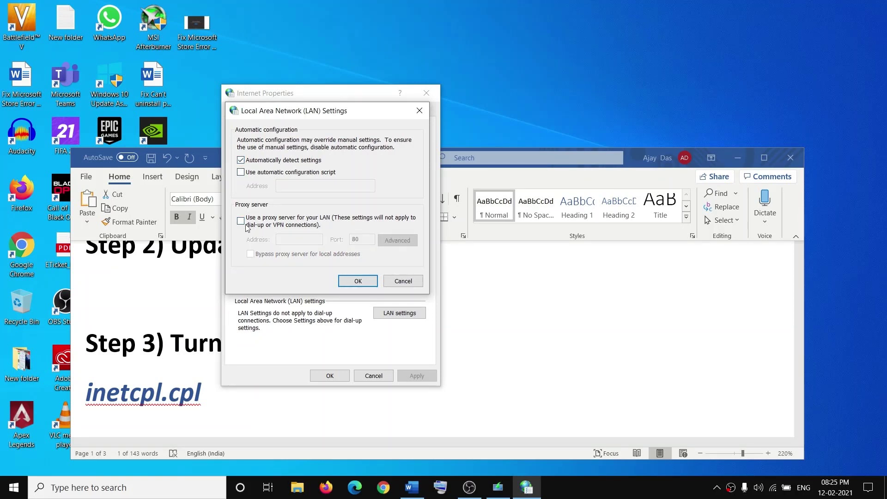
{"action": "left_click", "coordinate": [357, 282]}
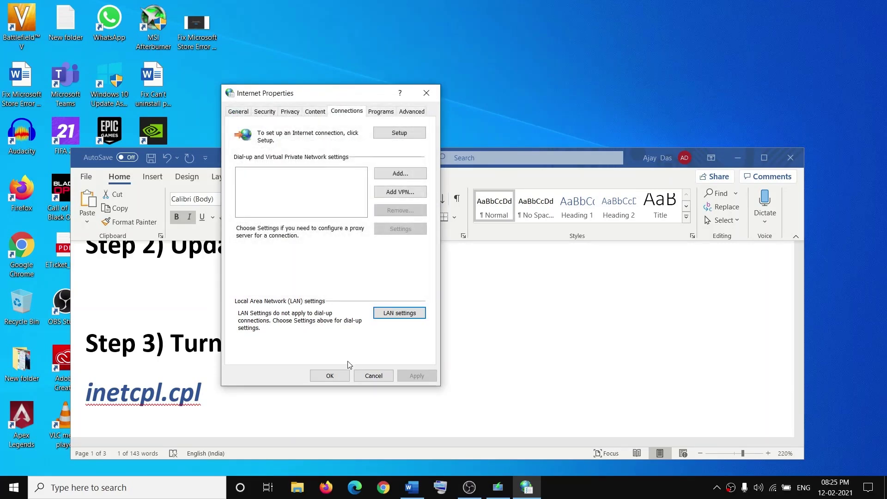
{"action": "left_click", "coordinate": [330, 375]}
Step: Highlight the "Enable TLS" heading in the document and reopen Internet Properties by searching Windows for inetcpl.cpl
{"action": "scroll", "coordinate": [364, 332], "scroll_direction": "down", "scroll_amount": 4}
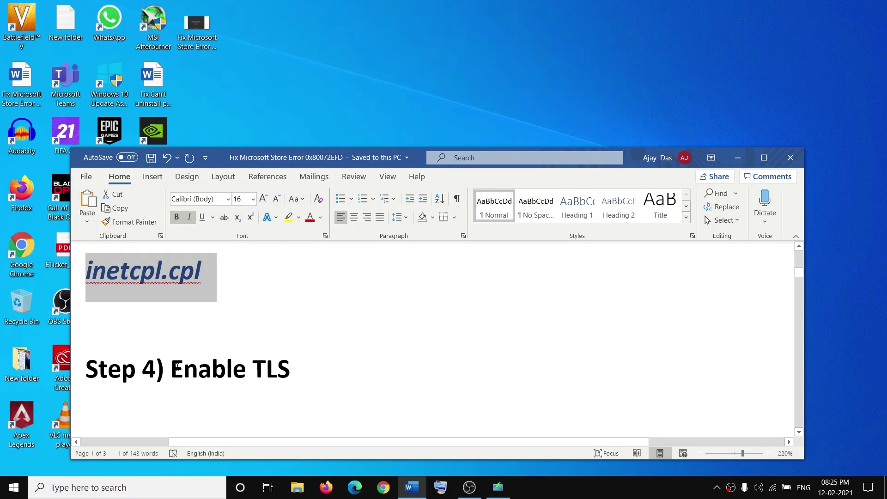
{"action": "left_click_drag", "start_coordinate": [176, 369], "coordinate": [290, 370]}
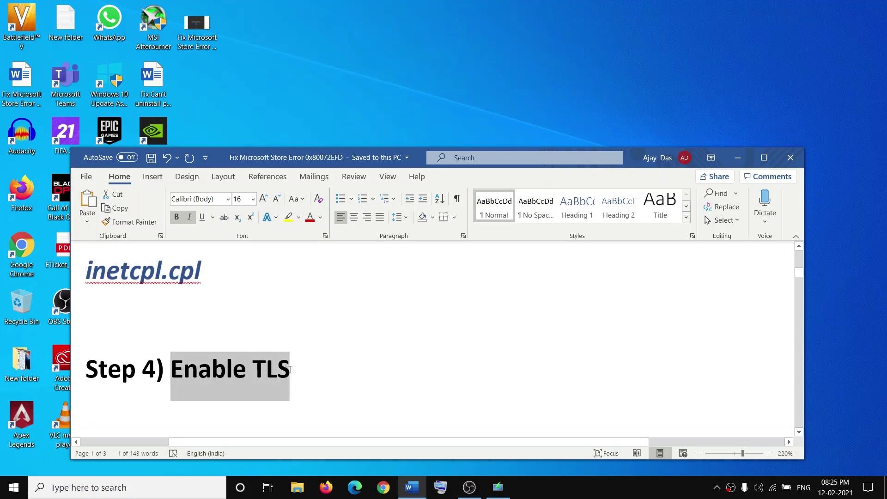
{"action": "left_click", "coordinate": [107, 496]}
{"action": "type", "text": "inetcpl.cpl"}
{"action": "left_click_drag", "start_coordinate": [91, 487], "coordinate": [48, 486]}
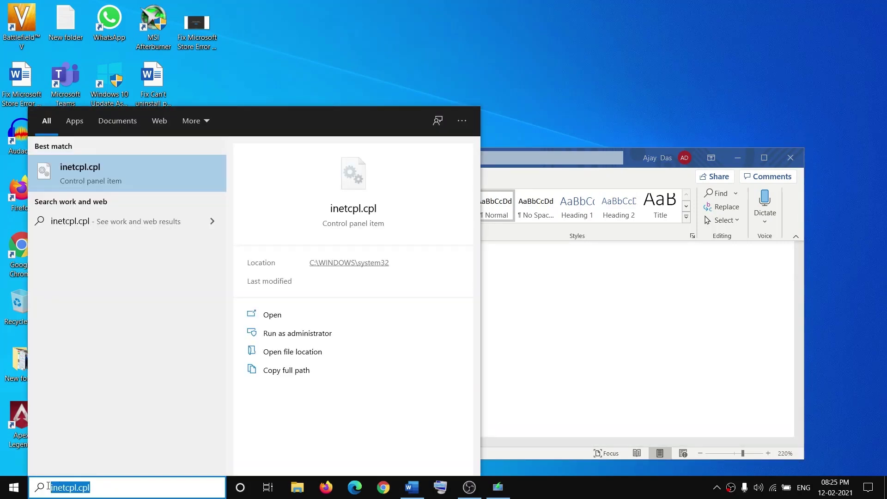
{"action": "left_click", "coordinate": [97, 173]}
{"action": "left_click_drag", "start_coordinate": [162, 20], "coordinate": [573, 127]}
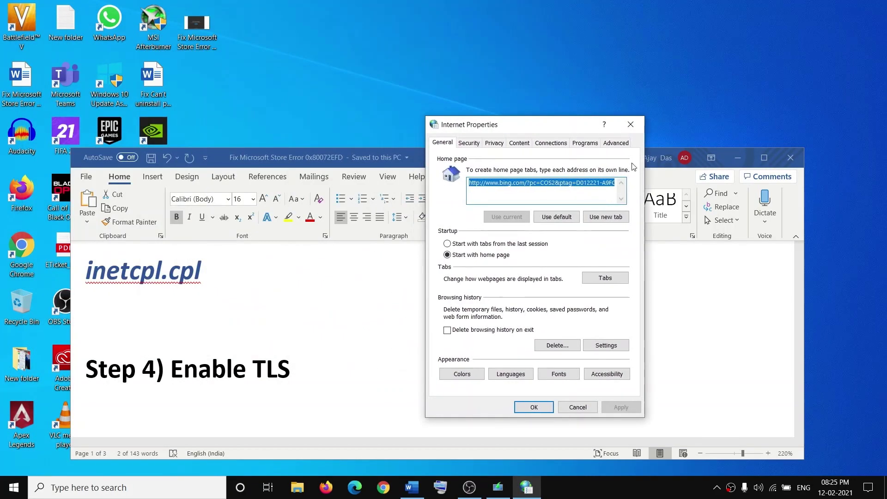
Step: Enable "Use TLS 1.3 (experimental)" in the advanced internet settings, then apply and confirm the change
{"action": "left_click", "coordinate": [616, 144]}
{"action": "scroll", "coordinate": [546, 262], "scroll_direction": "down", "scroll_amount": 10}
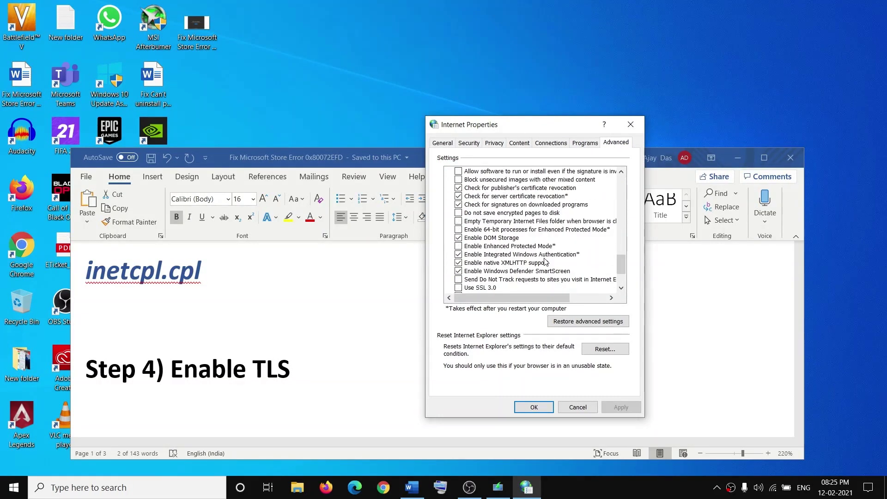
{"action": "scroll", "coordinate": [545, 262], "scroll_direction": "down", "scroll_amount": 2}
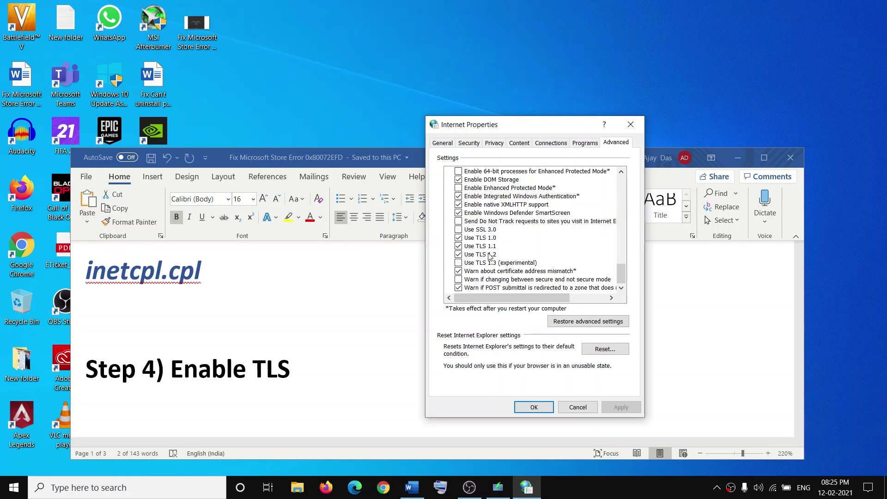
{"action": "left_click", "coordinate": [461, 264]}
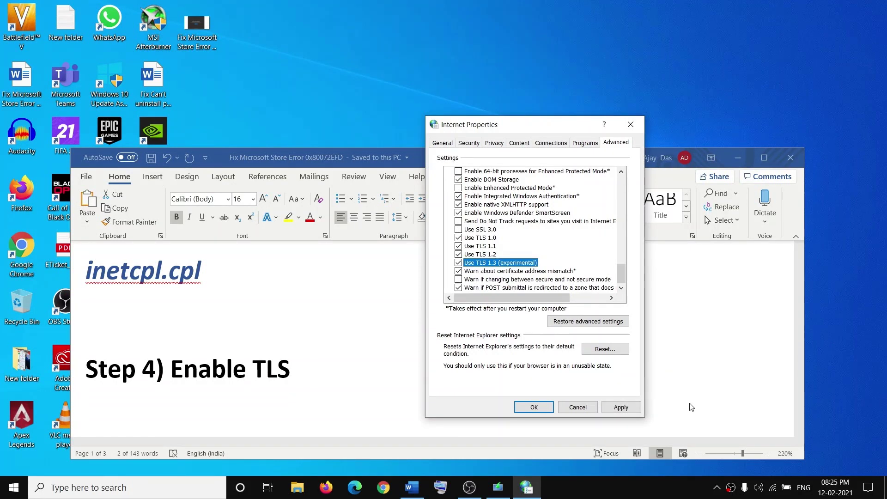
{"action": "left_click", "coordinate": [621, 407]}
{"action": "left_click", "coordinate": [534, 407]}
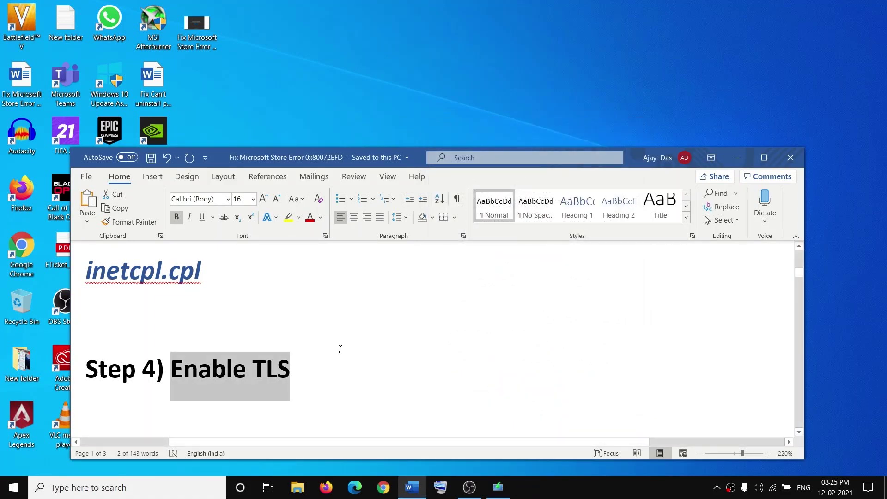
Step: Highlight "firewall" in Step 5 of the document and open Virus & threat protection from the Windows Security settings
{"action": "scroll", "coordinate": [340, 349], "scroll_direction": "down", "scroll_amount": 3}
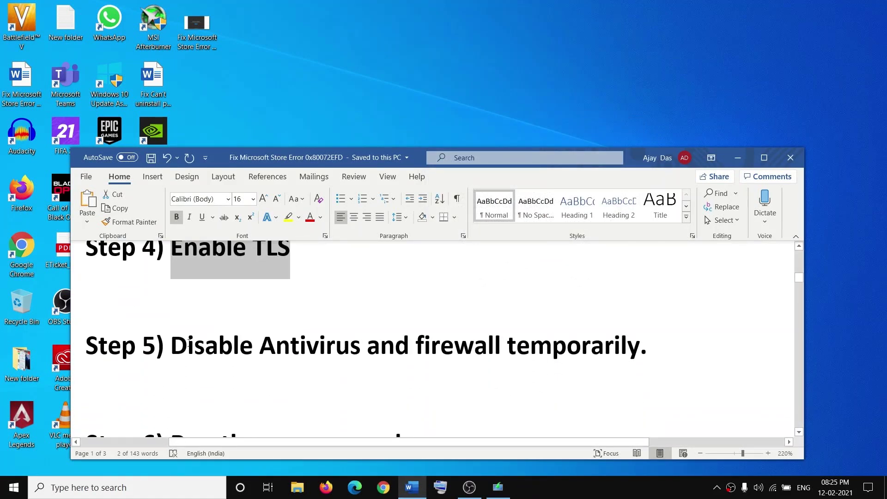
{"action": "left_click_drag", "start_coordinate": [189, 340], "coordinate": [502, 345]}
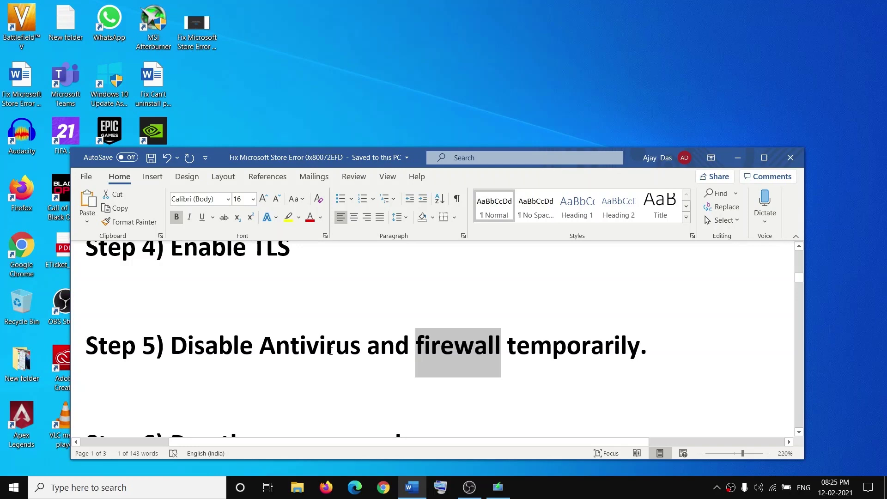
{"action": "left_click", "coordinate": [13, 488]}
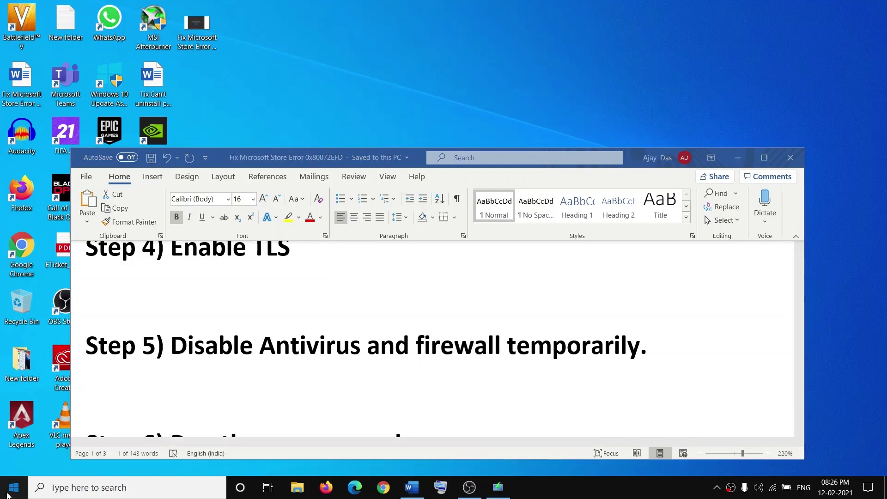
{"action": "left_click", "coordinate": [44, 435]}
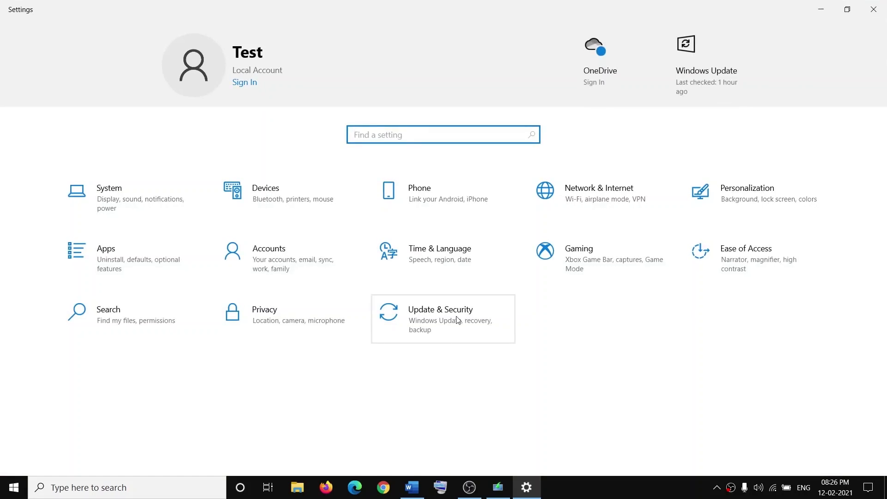
{"action": "left_click", "coordinate": [456, 326]}
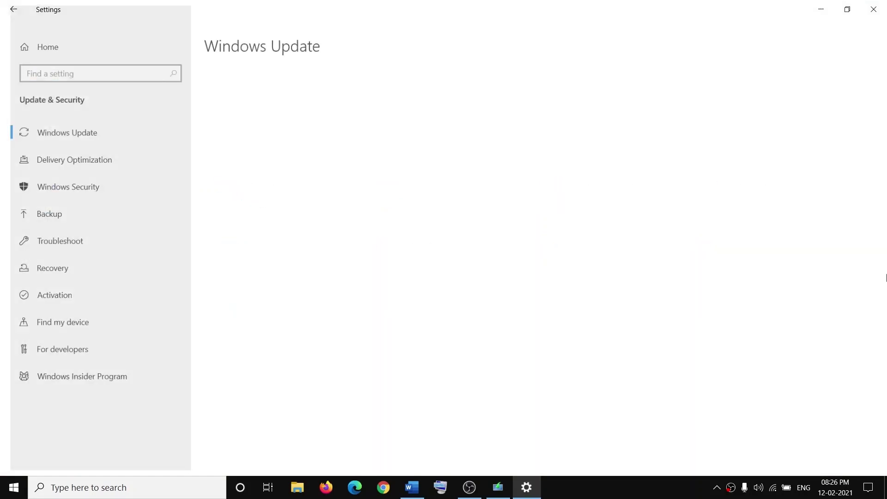
{"action": "left_click", "coordinate": [70, 184]}
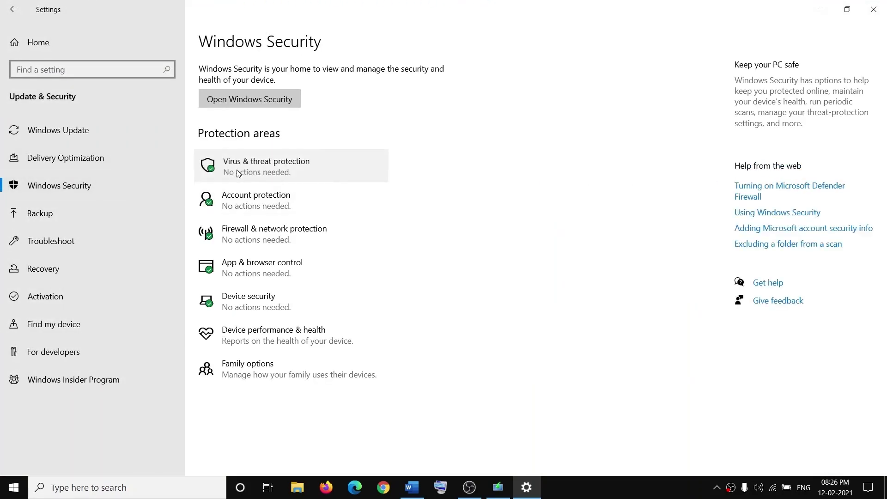
{"action": "left_click", "coordinate": [308, 162]}
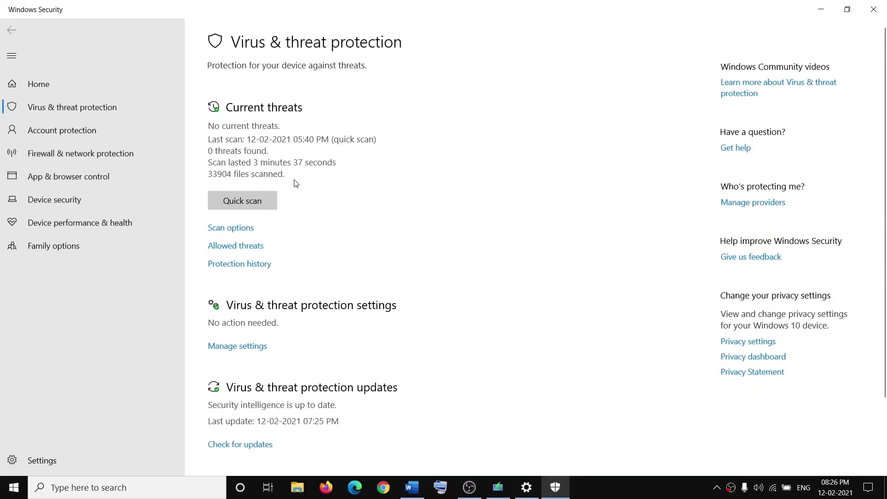
Step: Turn Real-time protection off in the Virus & threat protection settings, allow the change, and switch it back on
{"action": "left_click", "coordinate": [227, 351]}
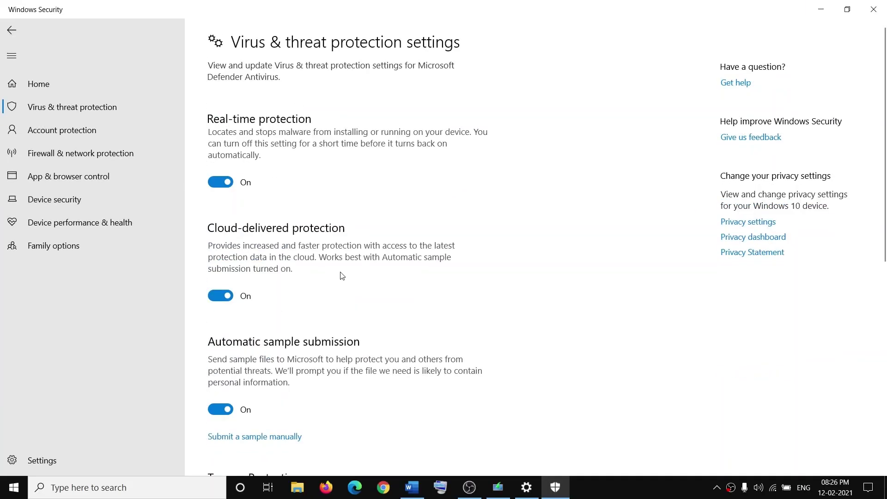
{"action": "left_click", "coordinate": [216, 183]}
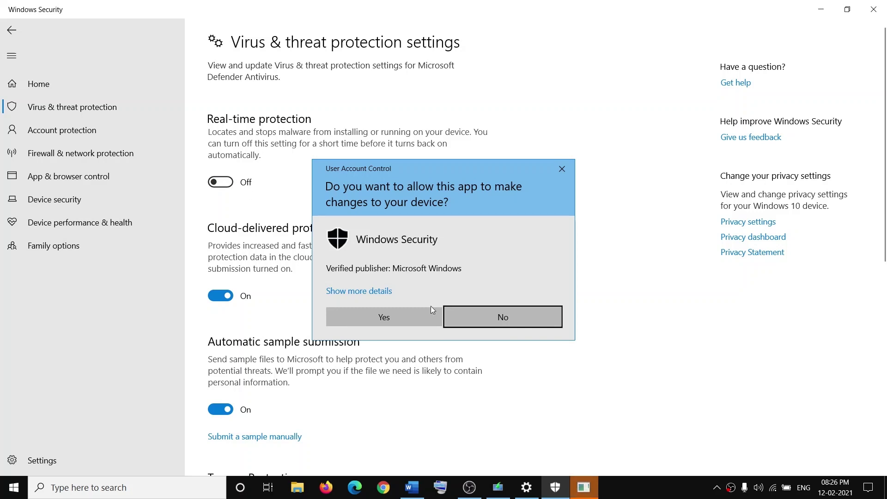
{"action": "left_click", "coordinate": [377, 315]}
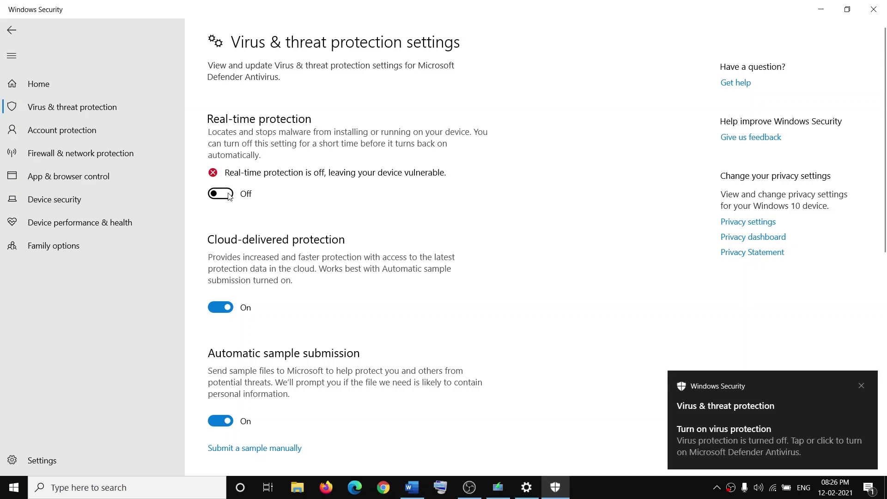
{"action": "left_click", "coordinate": [229, 196]}
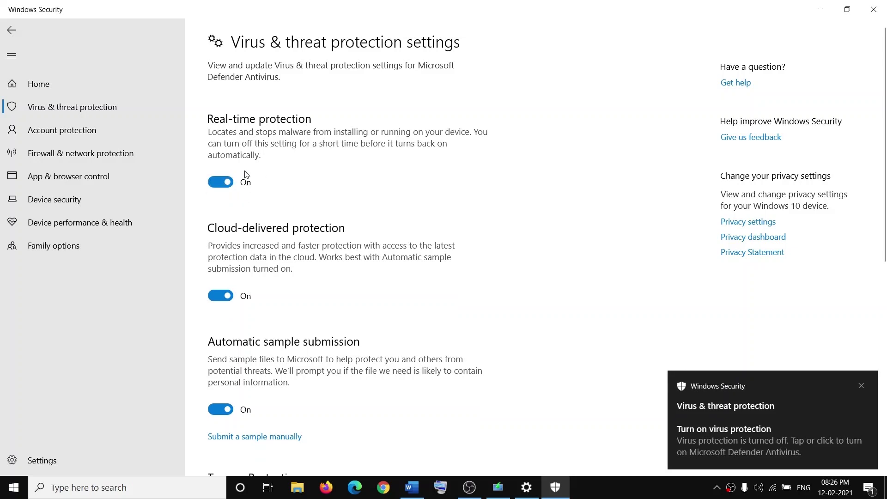
Step: Turn off Controlled folder access in the Ransomware protection settings and allow Windows Security to make the change
{"action": "scroll", "coordinate": [286, 297], "scroll_direction": "down", "scroll_amount": 8}
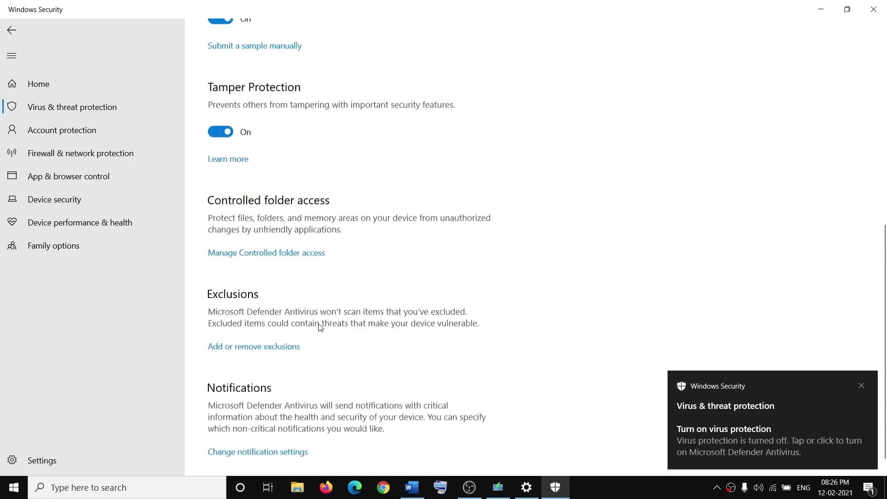
{"action": "scroll", "coordinate": [311, 376], "scroll_direction": "up", "scroll_amount": 4}
{"action": "left_click", "coordinate": [84, 109]}
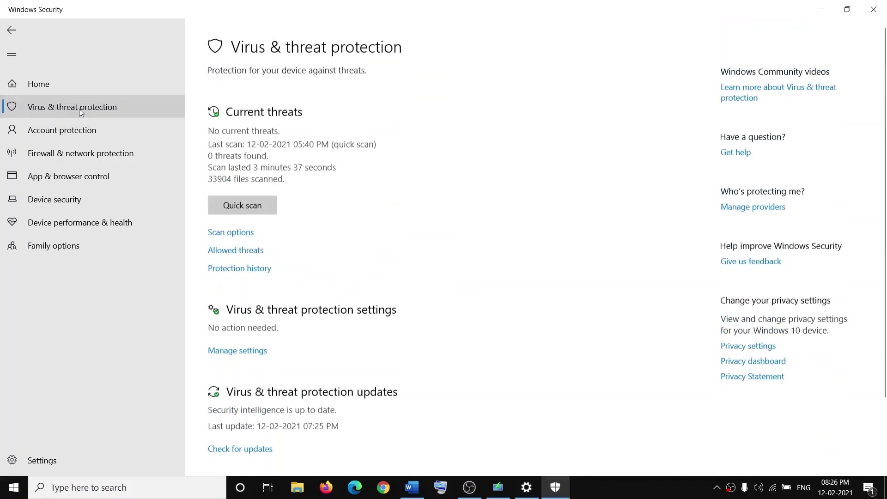
{"action": "scroll", "coordinate": [311, 337], "scroll_direction": "down", "scroll_amount": 2}
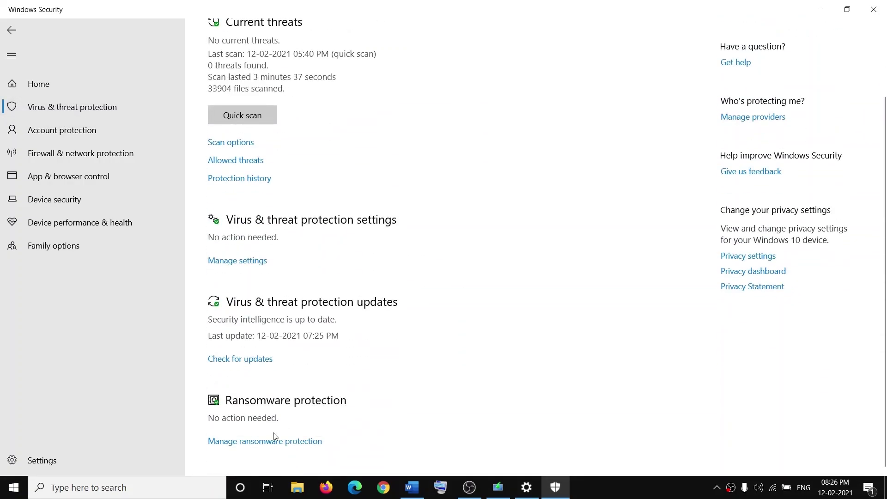
{"action": "left_click", "coordinate": [261, 442]}
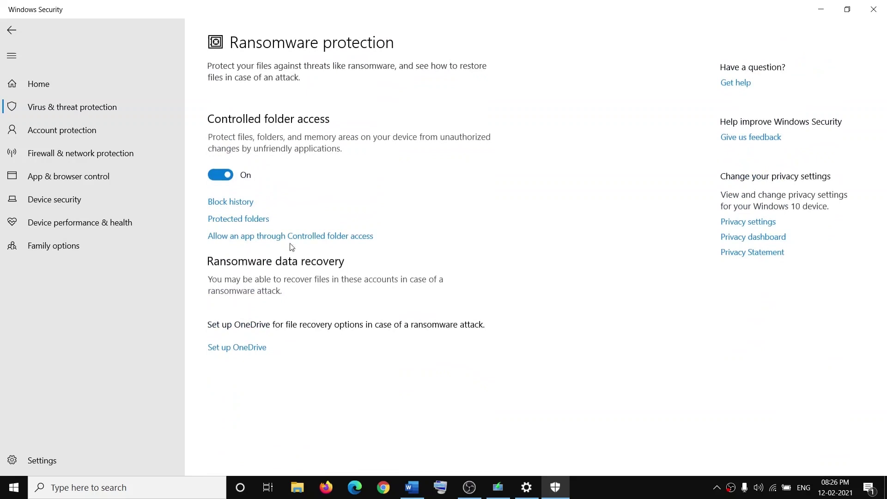
{"action": "left_click", "coordinate": [219, 175]}
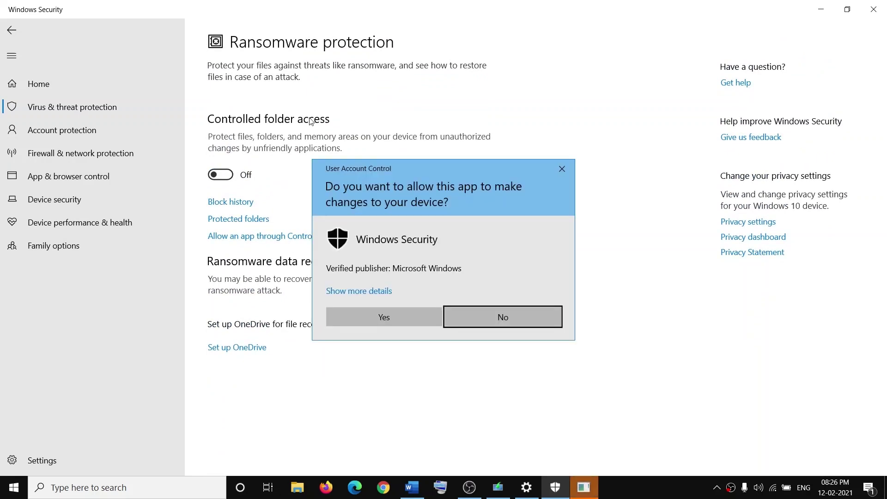
{"action": "left_click", "coordinate": [361, 311]}
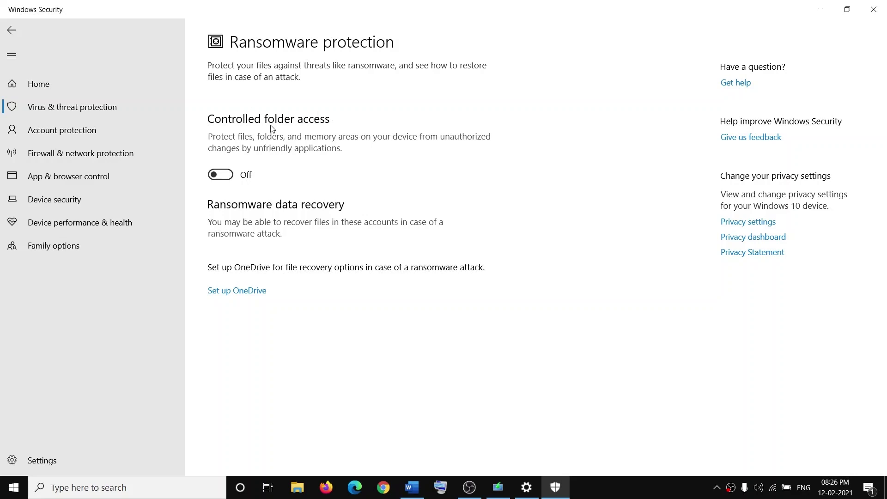
Step: Turn Controlled folder access back on, allow the change, and close Windows Security
{"action": "left_click", "coordinate": [220, 175]}
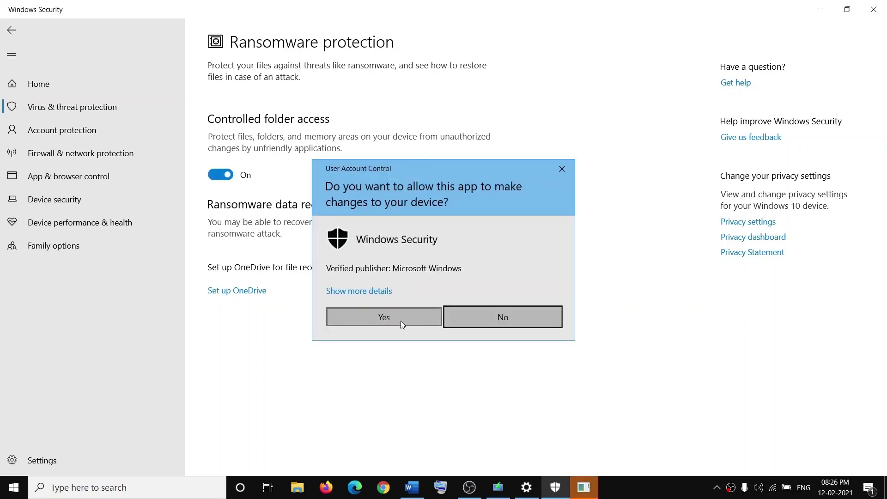
{"action": "left_click", "coordinate": [400, 321]}
{"action": "left_click", "coordinate": [874, 9]}
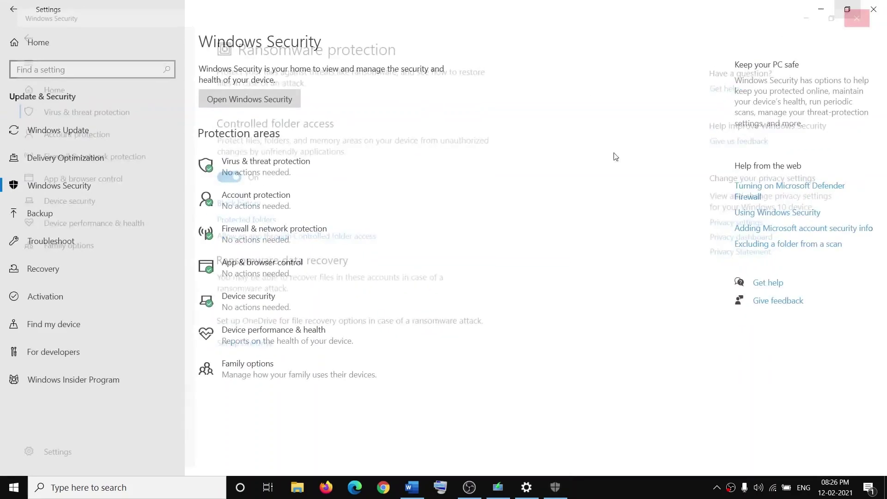
Step: Search Windows for firewall, open the firewall status, and turn off Windows Defender Firewall for both private and public networks
{"action": "left_click", "coordinate": [87, 488]}
{"action": "type", "text": "fire"}
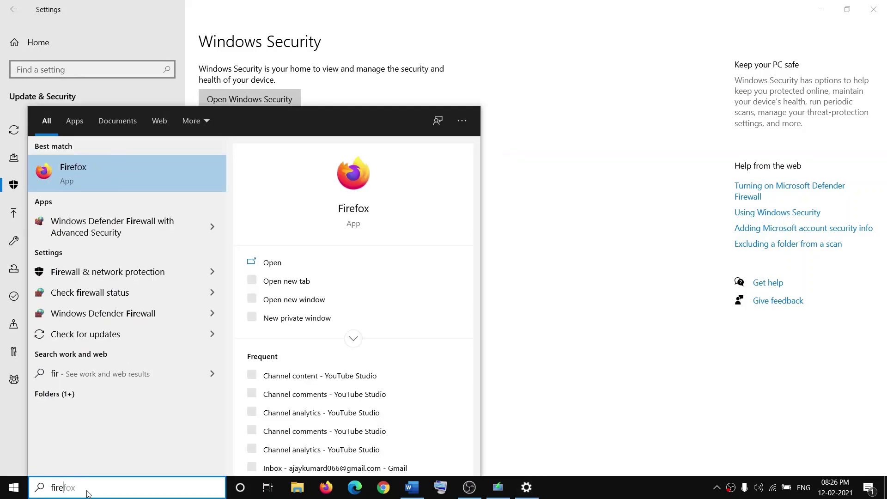
{"action": "type", "text": "wall"}
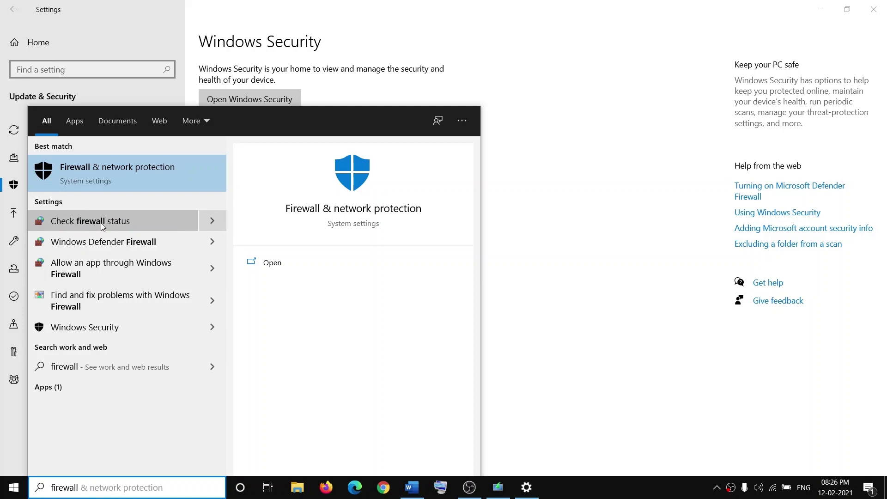
{"action": "left_click", "coordinate": [88, 222]}
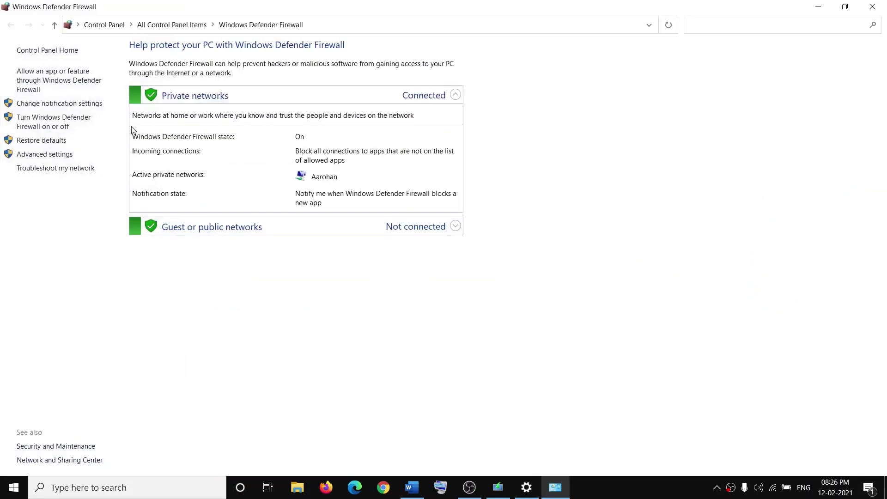
{"action": "left_click", "coordinate": [61, 120]}
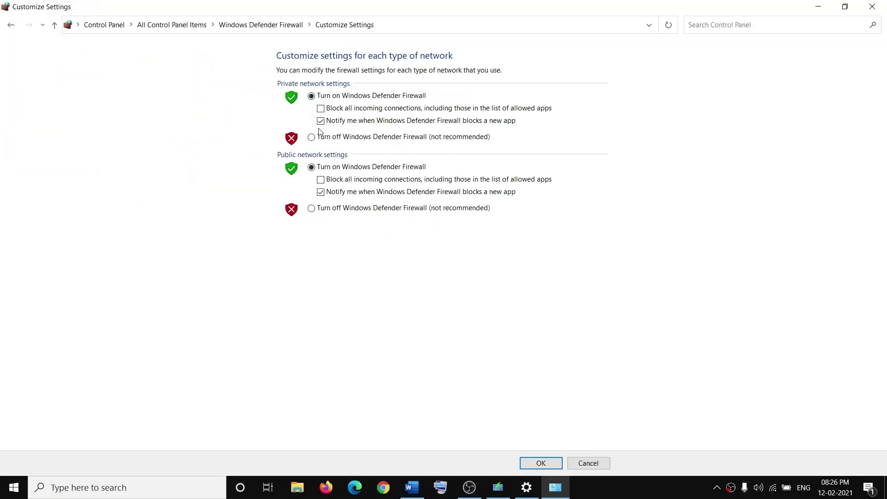
{"action": "left_click", "coordinate": [311, 137]}
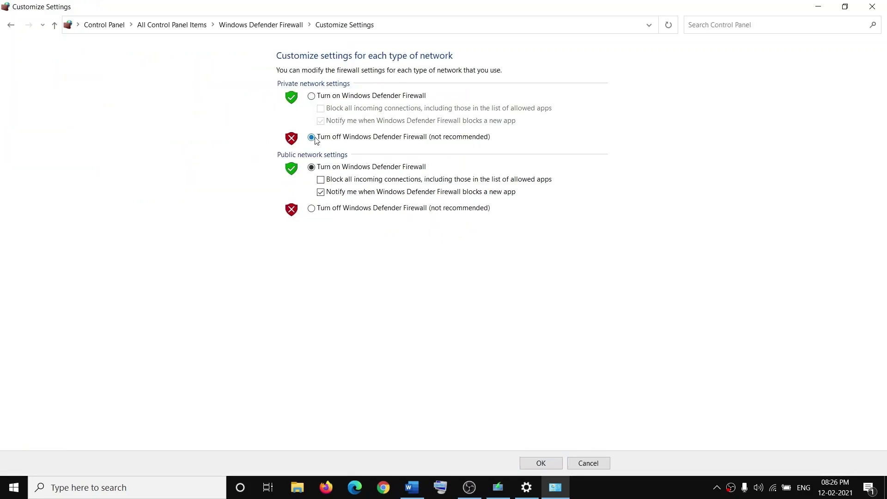
{"action": "left_click", "coordinate": [317, 209]}
{"action": "left_click", "coordinate": [547, 462]}
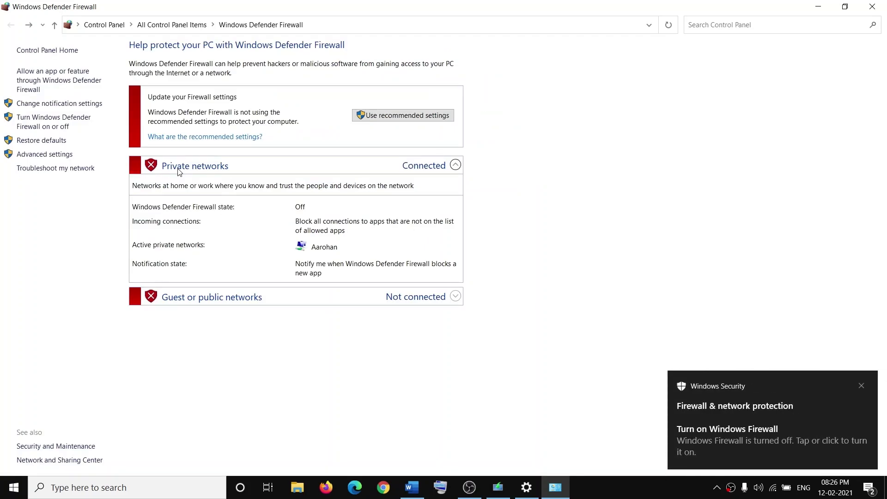
Step: Turn Windows Defender Firewall back on for private and public networks, and close the firewall and Settings windows
{"action": "left_click", "coordinate": [44, 123]}
{"action": "left_click", "coordinate": [311, 96]}
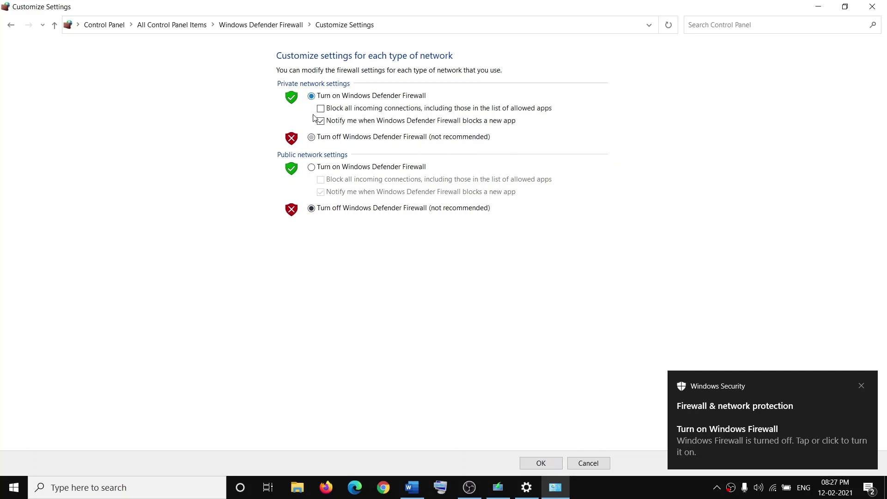
{"action": "left_click", "coordinate": [312, 168]}
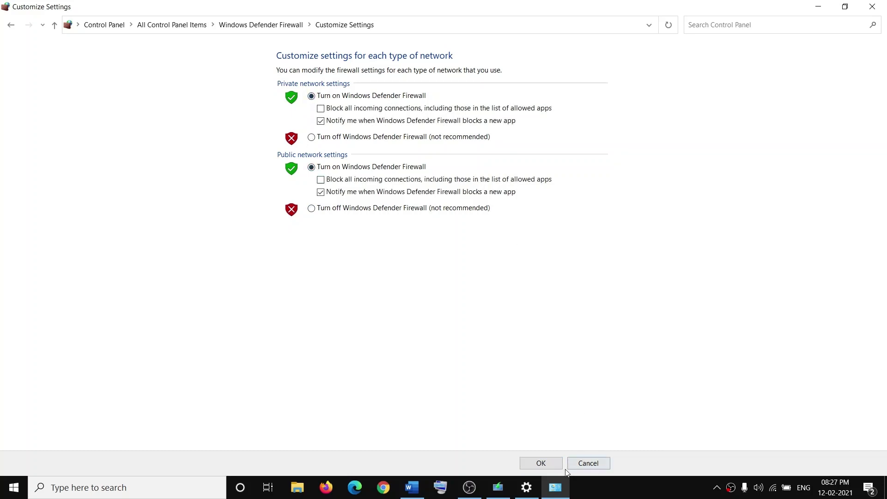
{"action": "left_click", "coordinate": [872, 7]}
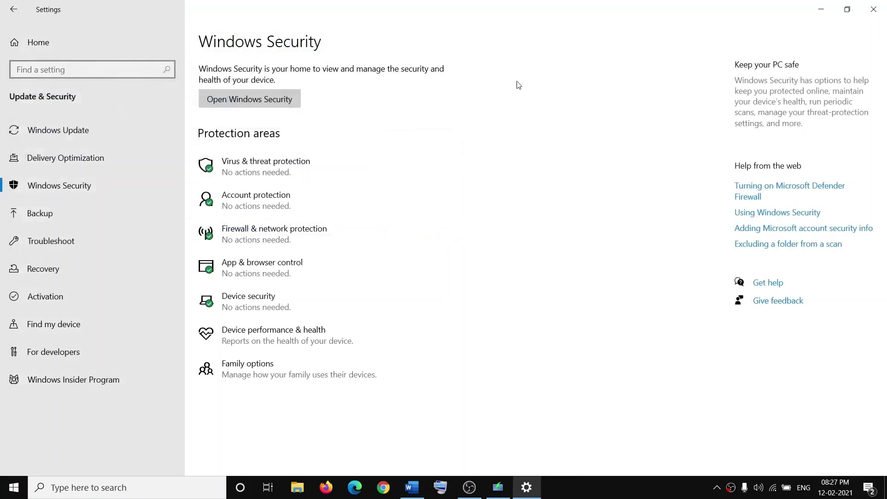
{"action": "left_click", "coordinate": [874, 9]}
Step: Go to Step 6 in the document, search Windows for cmd, and open Command Prompt as administrator
{"action": "scroll", "coordinate": [347, 331], "scroll_direction": "down", "scroll_amount": 2}
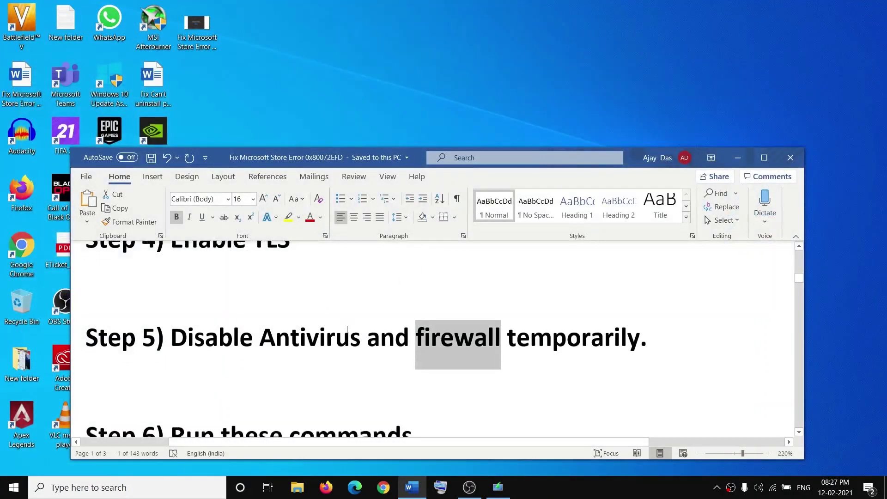
{"action": "scroll", "coordinate": [347, 332], "scroll_direction": "down", "scroll_amount": 3}
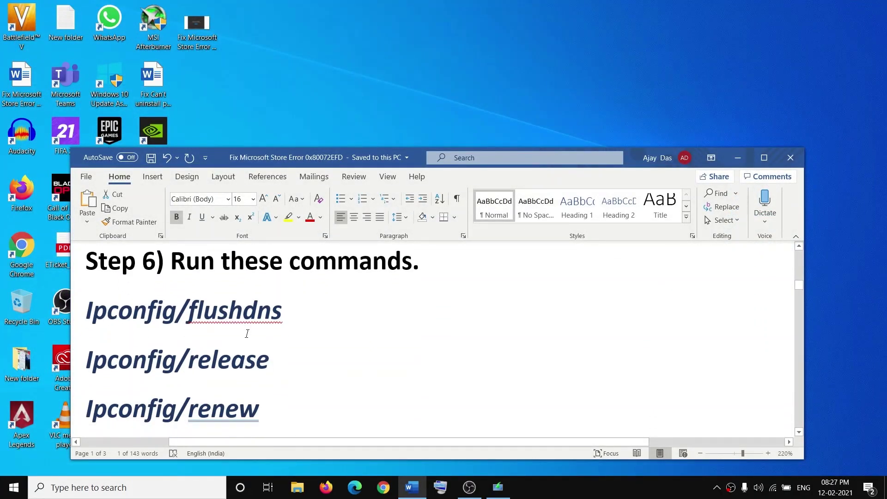
{"action": "scroll", "coordinate": [248, 362], "scroll_direction": "down", "scroll_amount": 1}
{"action": "scroll", "coordinate": [248, 362], "scroll_direction": "up", "scroll_amount": 3}
{"action": "scroll", "coordinate": [234, 358], "scroll_direction": "down", "scroll_amount": 1}
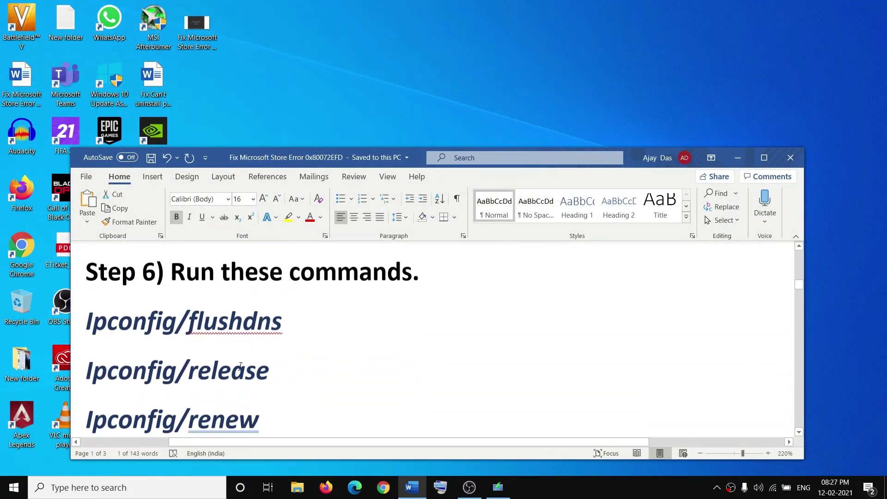
{"action": "left_click", "coordinate": [125, 488]}
{"action": "type", "text": "cmd"}
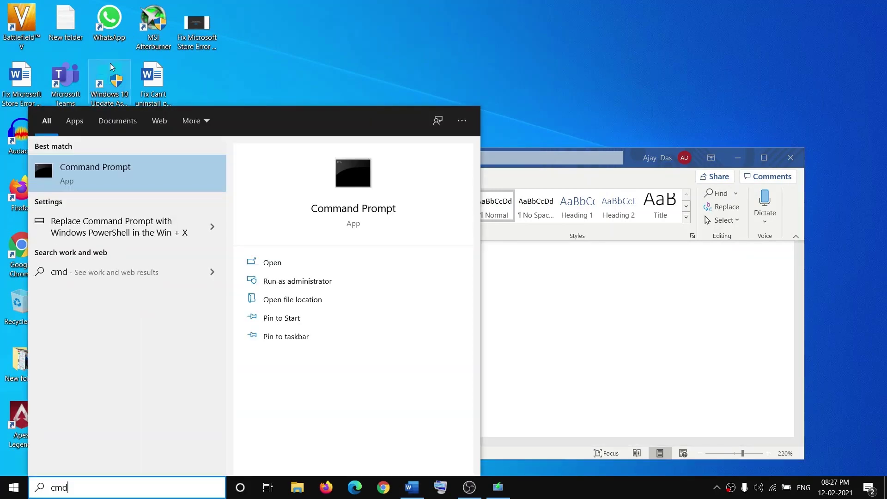
{"action": "right_click", "coordinate": [105, 178]}
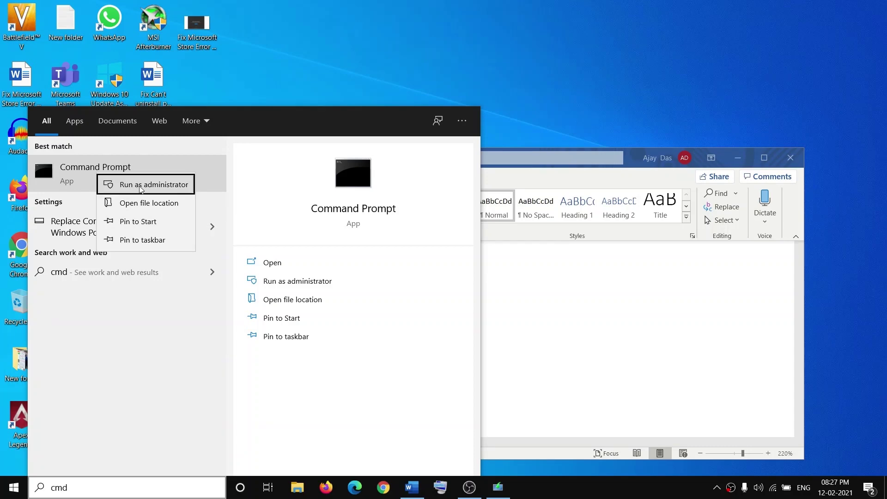
{"action": "left_click", "coordinate": [121, 185]}
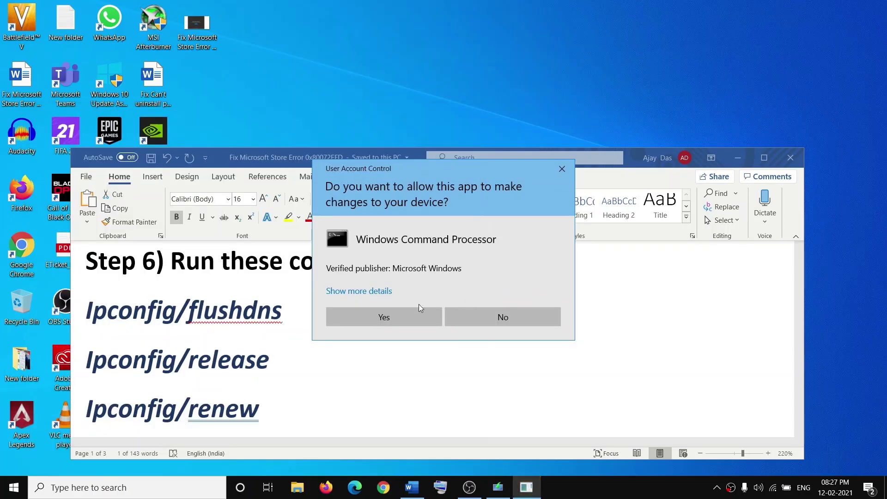
{"action": "left_click", "coordinate": [400, 315]}
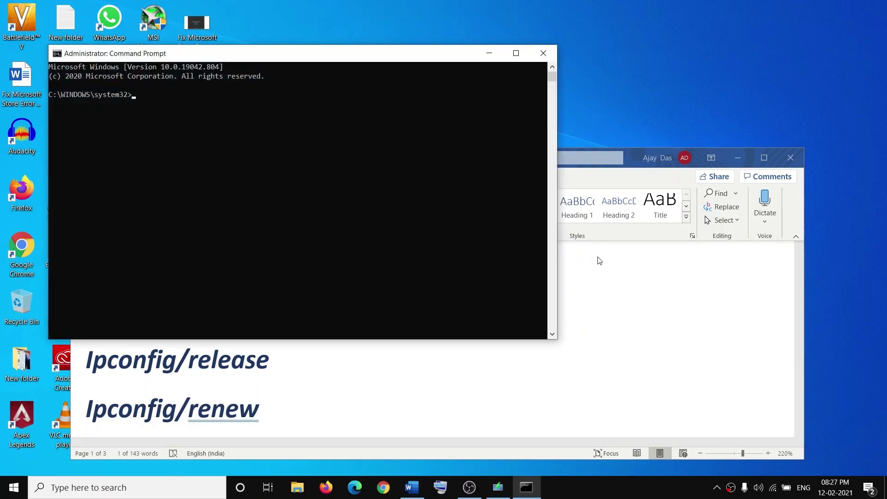
Step: Copy the Ipconfig/flushdns command from the document and run it in Command Prompt
{"action": "left_click", "coordinate": [246, 392]}
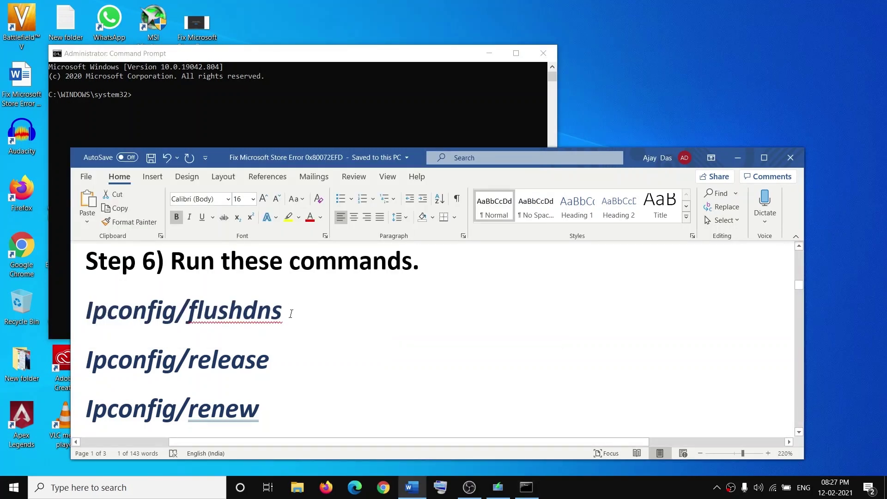
{"action": "left_click_drag", "start_coordinate": [291, 314], "coordinate": [98, 314]}
{"action": "key", "text": "ctrl+c"}
{"action": "left_click", "coordinate": [153, 92]}
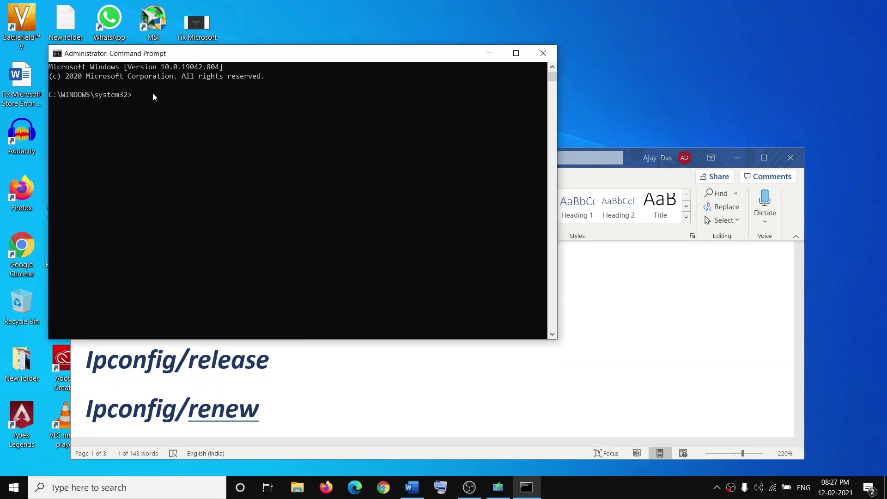
{"action": "key", "text": "ctrl+v"}
{"action": "key", "text": "Return"}
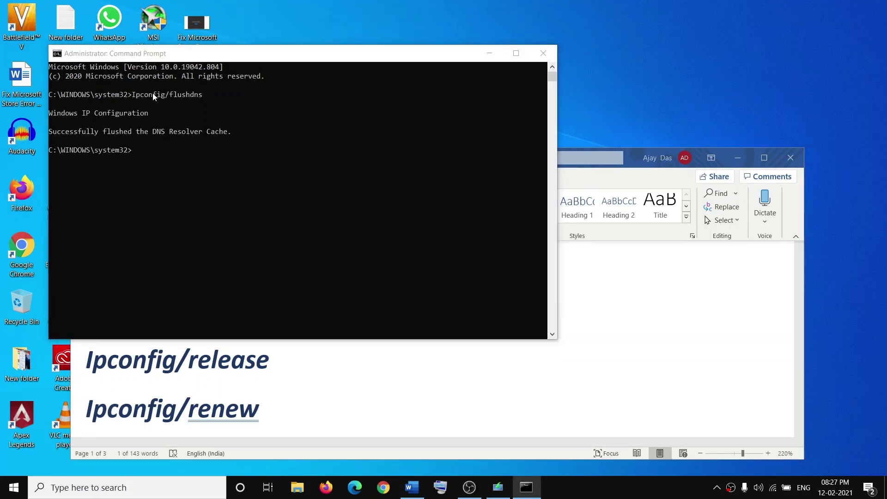
Step: Copy the Ipconfig/release command from the document and run it in Command Prompt
{"action": "key", "text": "alt+Tab"}
{"action": "left_click_drag", "start_coordinate": [271, 362], "coordinate": [101, 359]}
{"action": "key", "text": "ctrl+c"}
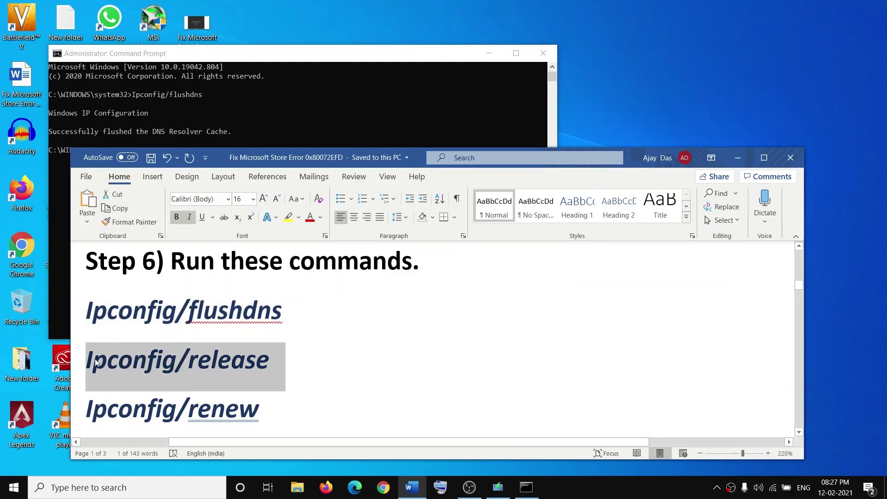
{"action": "left_click", "coordinate": [256, 135]}
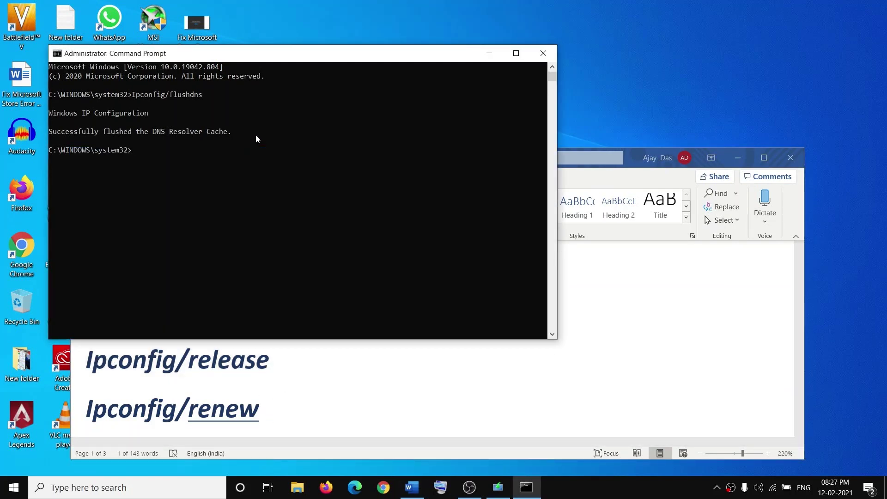
{"action": "right_click", "coordinate": [256, 135]}
{"action": "key", "text": "Return"}
Step: Copy the Ipconfig/renew command from the document and run it in Command Prompt
{"action": "key", "text": "alt+Tab"}
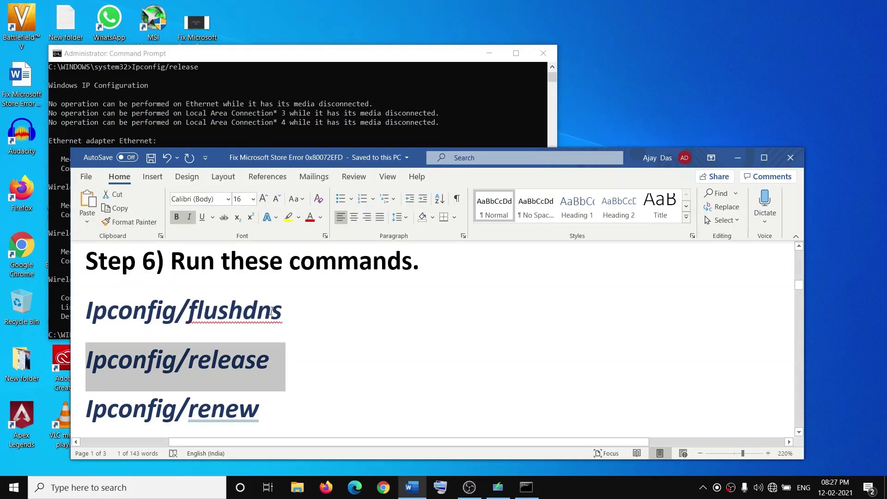
{"action": "scroll", "coordinate": [295, 340], "scroll_direction": "down", "scroll_amount": 2}
{"action": "left_click_drag", "start_coordinate": [267, 345], "coordinate": [112, 354]}
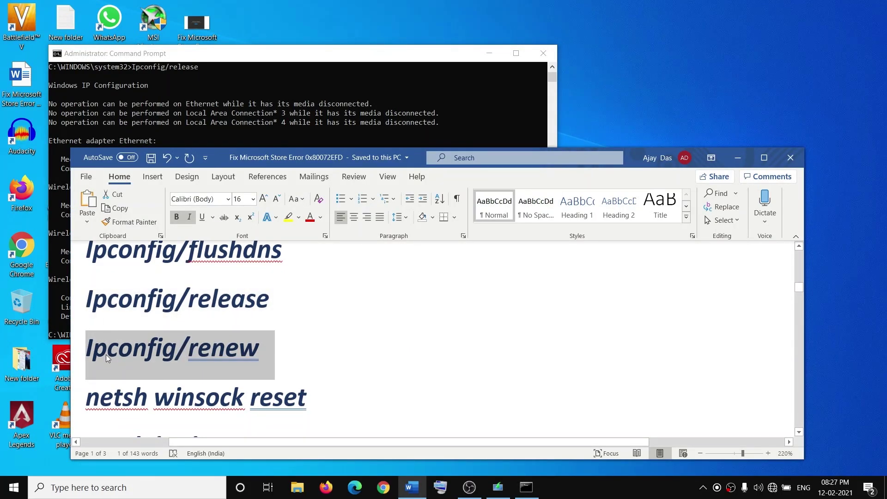
{"action": "key", "text": "ctrl+c"}
{"action": "key", "text": "alt+Tab"}
{"action": "right_click", "coordinate": [253, 298]}
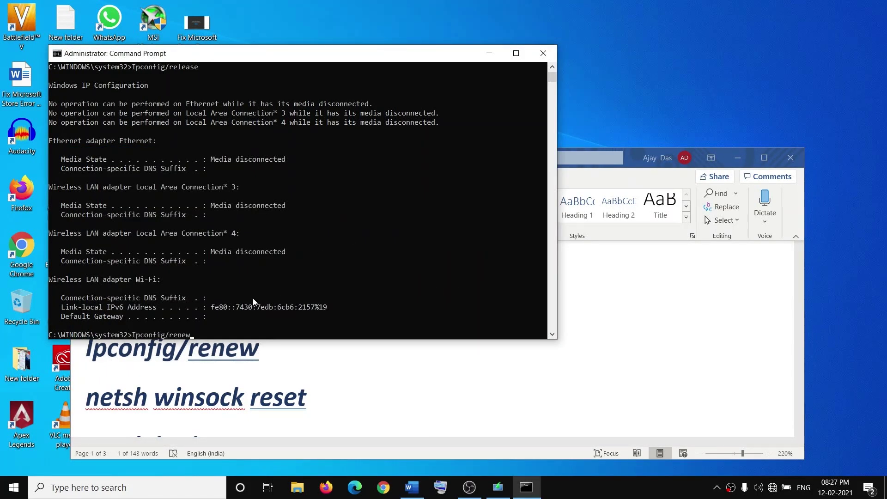
{"action": "key", "text": "Return"}
Step: Copy the netsh winsock reset command from the document and run it in Command Prompt
{"action": "key", "text": "alt+Tab"}
{"action": "scroll", "coordinate": [274, 365], "scroll_direction": "down", "scroll_amount": 1}
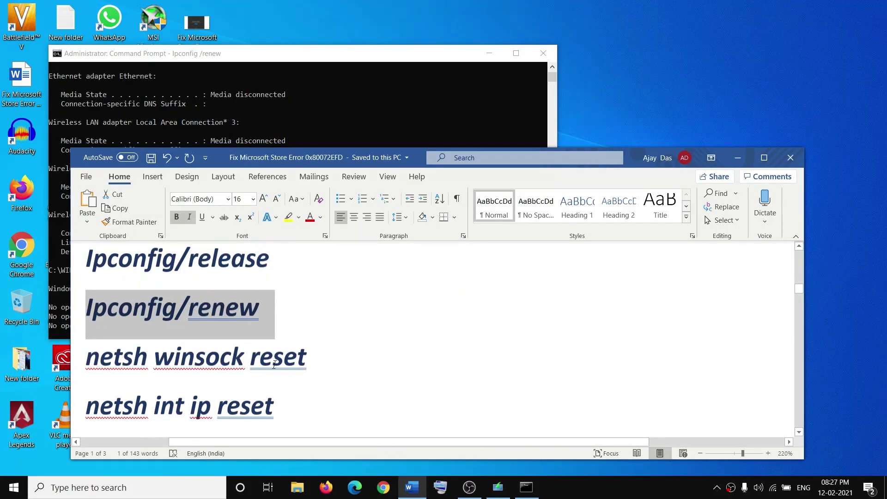
{"action": "scroll", "coordinate": [275, 365], "scroll_direction": "down", "scroll_amount": 1}
{"action": "left_click_drag", "start_coordinate": [319, 340], "coordinate": [88, 344]}
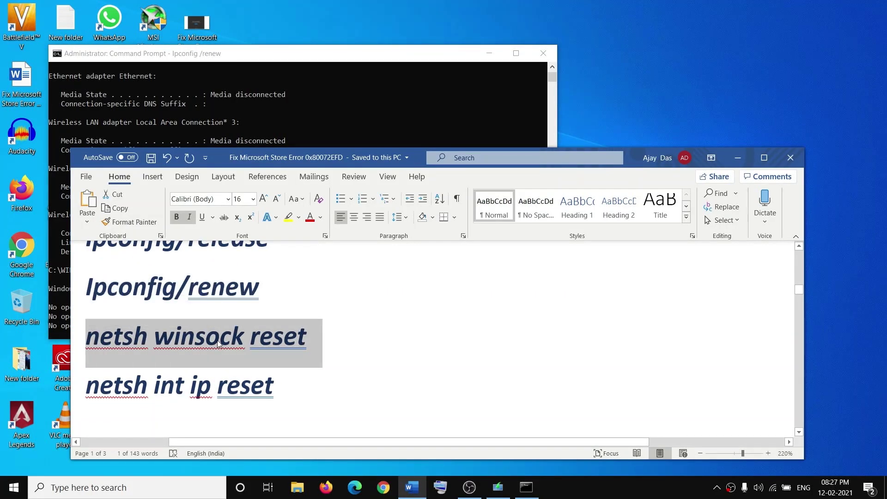
{"action": "key", "text": "ctrl+c"}
{"action": "key", "text": "alt+Tab"}
{"action": "left_click", "coordinate": [174, 330]}
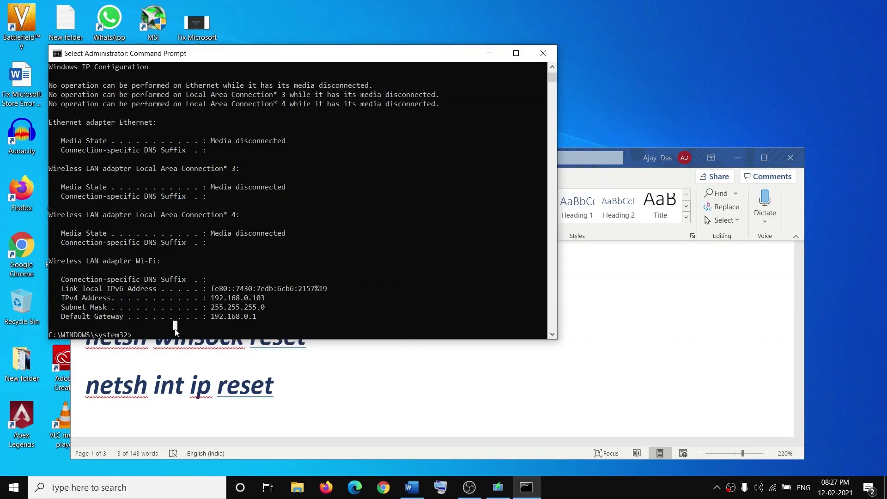
{"action": "right_click", "coordinate": [174, 330]}
{"action": "key", "text": "Return"}
Step: Copy the netsh int ip reset command from the document, run it in Command Prompt, and close the Command Prompt window
{"action": "key", "text": "alt+Tab"}
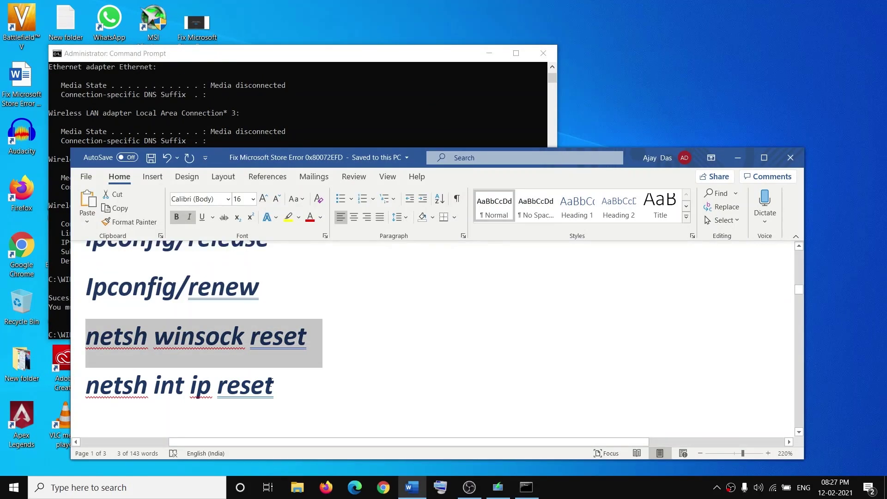
{"action": "left_click_drag", "start_coordinate": [271, 383], "coordinate": [87, 386]}
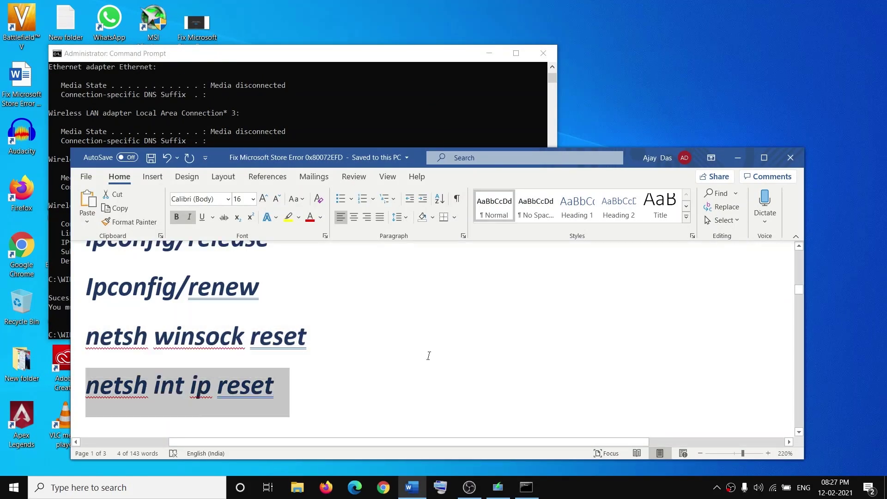
{"action": "key", "text": "ctrl+c"}
{"action": "key", "text": "alt+Tab"}
{"action": "right_click", "coordinate": [279, 325]}
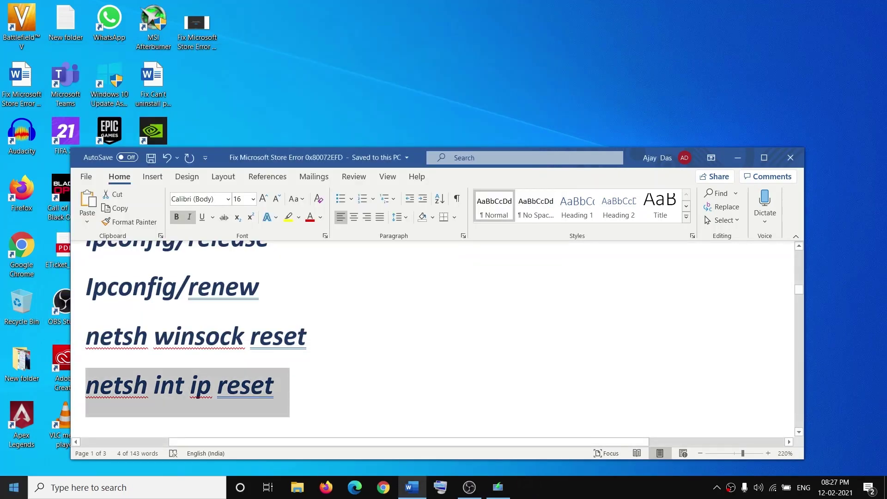
{"action": "left_click", "coordinate": [543, 53]}
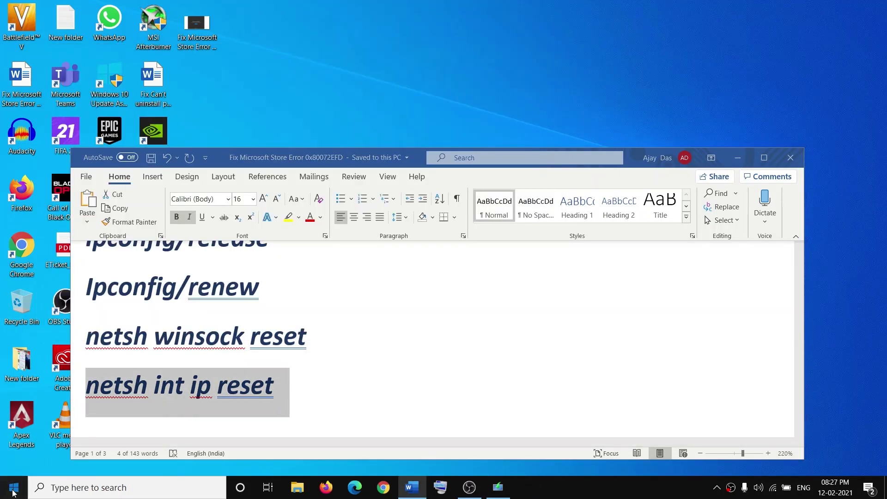
Step: View the Restart option among the Windows power choices and dismiss it without restarting
{"action": "left_click", "coordinate": [13, 487]}
{"action": "left_click", "coordinate": [15, 462]}
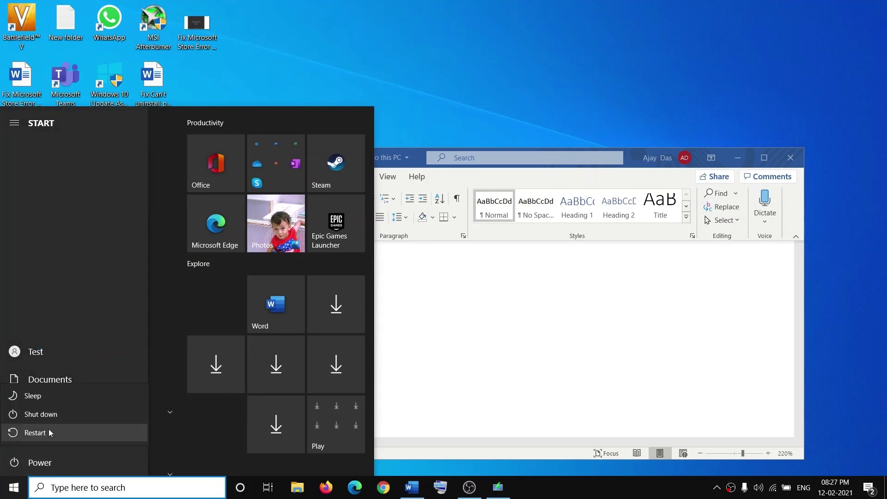
{"action": "left_click", "coordinate": [572, 306]}
{"action": "left_click", "coordinate": [445, 318]}
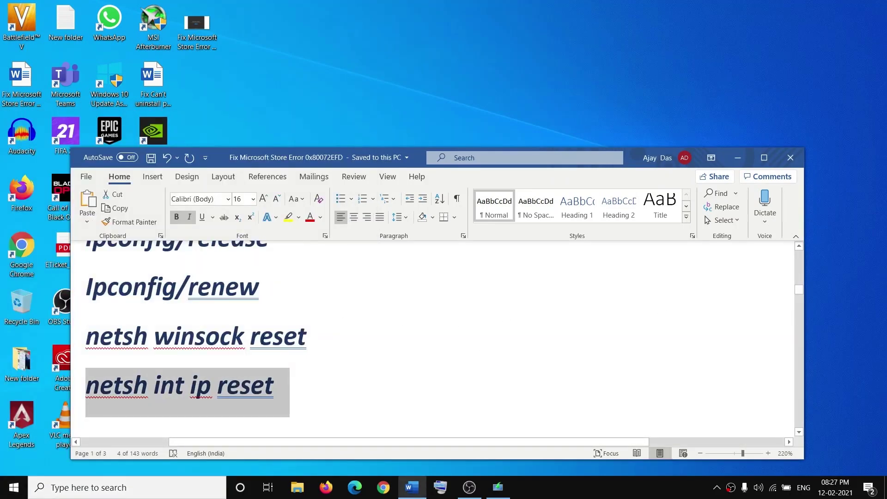
Step: Go to Step 7 in the document and open the additional troubleshooters in the Update & Security settings
{"action": "scroll", "coordinate": [335, 353], "scroll_direction": "down", "scroll_amount": 3}
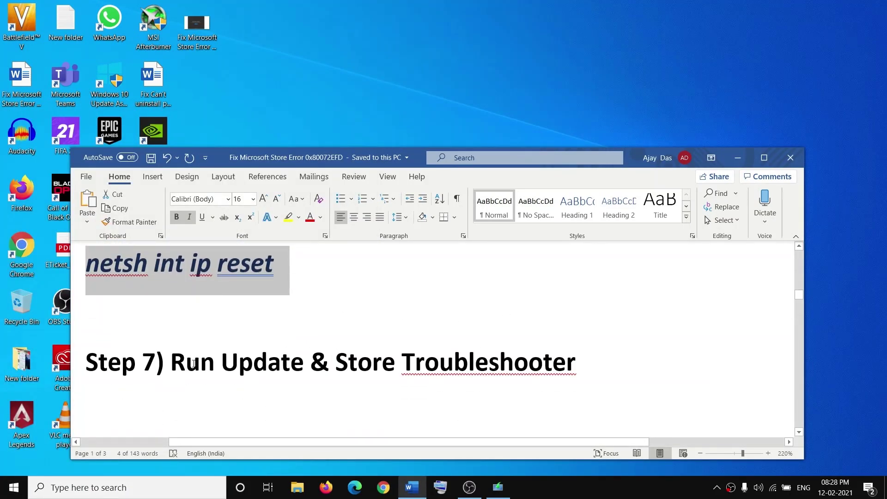
{"action": "left_click_drag", "start_coordinate": [194, 363], "coordinate": [454, 368]}
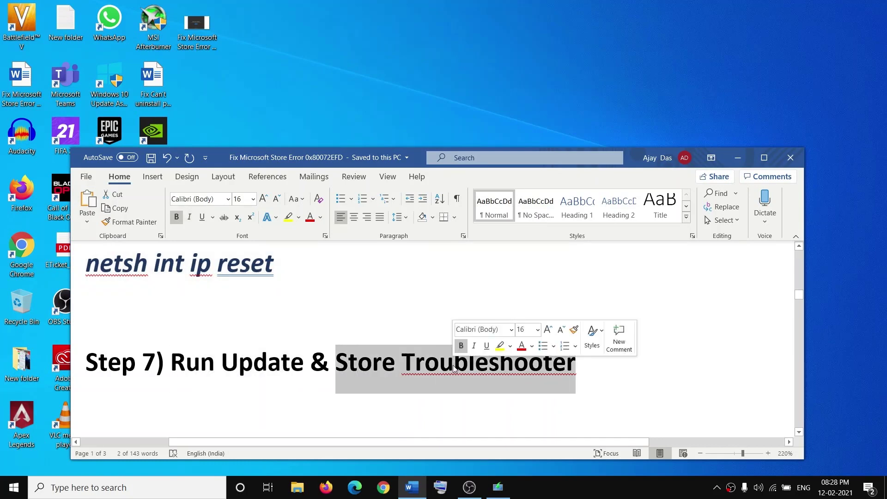
{"action": "left_click", "coordinate": [13, 487]}
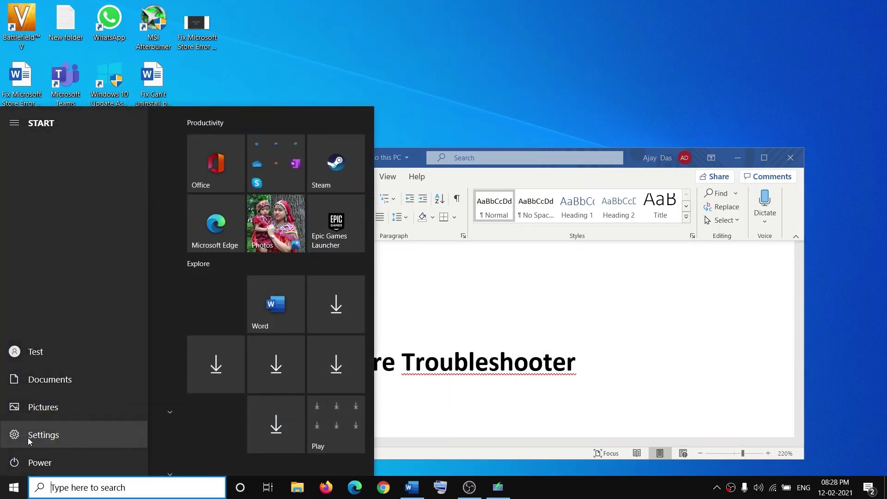
{"action": "left_click", "coordinate": [29, 439]}
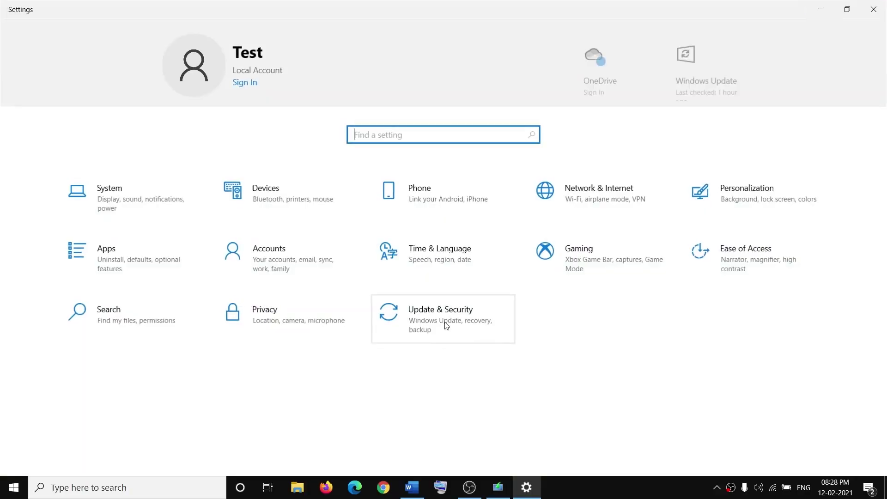
{"action": "left_click", "coordinate": [447, 322]}
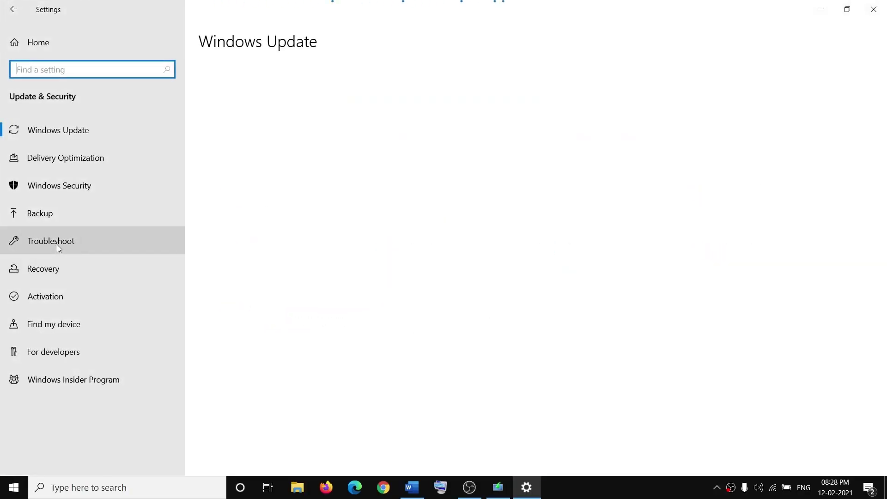
{"action": "left_click", "coordinate": [68, 234]}
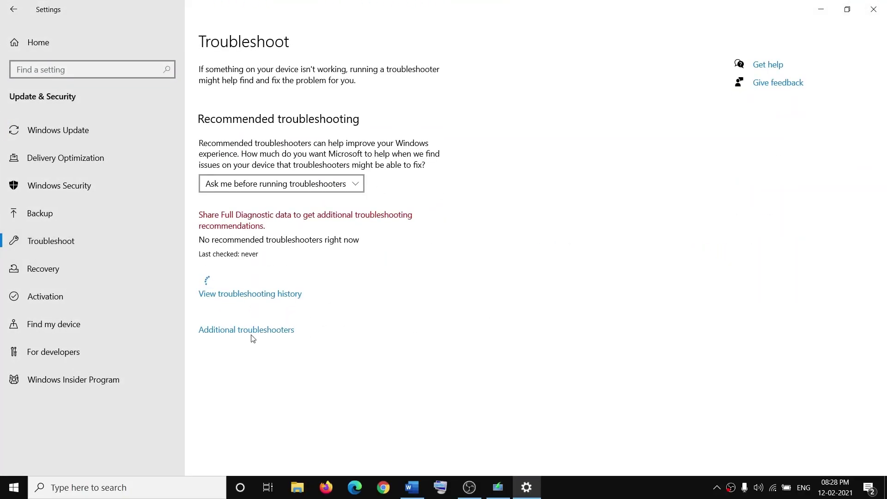
{"action": "left_click", "coordinate": [233, 331]}
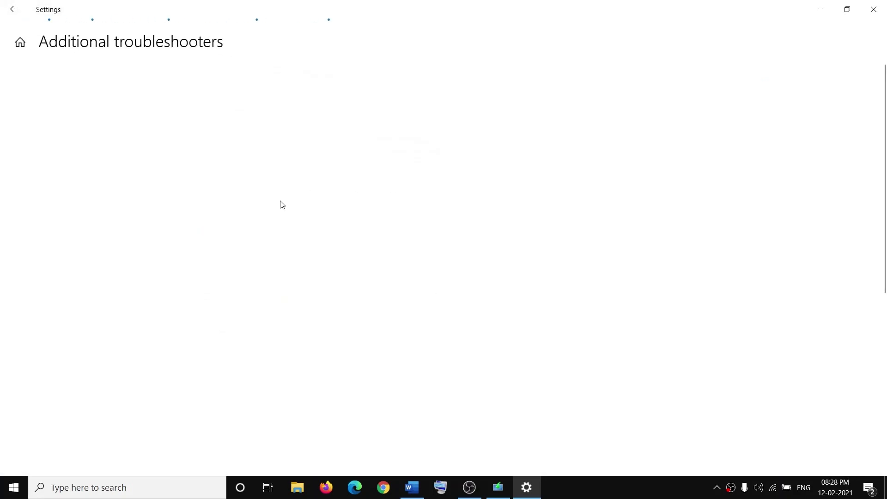
Step: Expand the Windows Store Apps and Windows Update troubleshooters to show their run options, and close Settings
{"action": "scroll", "coordinate": [262, 204], "scroll_direction": "down", "scroll_amount": 7}
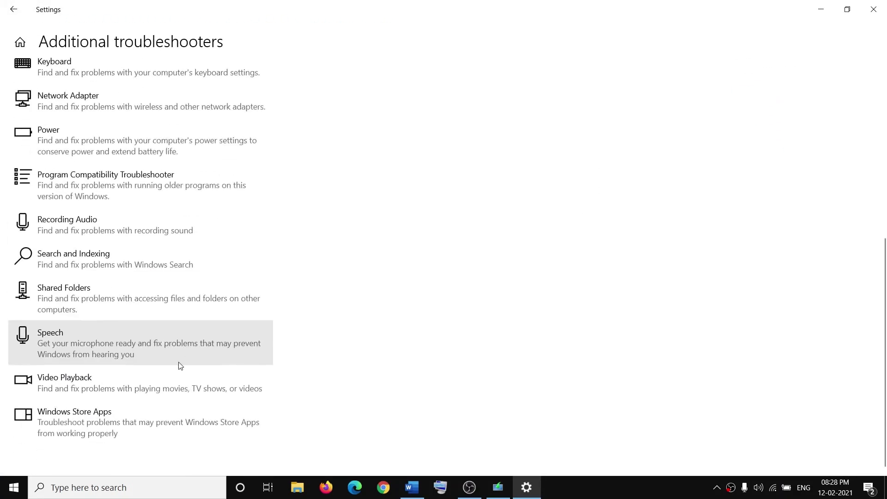
{"action": "left_click", "coordinate": [54, 421]}
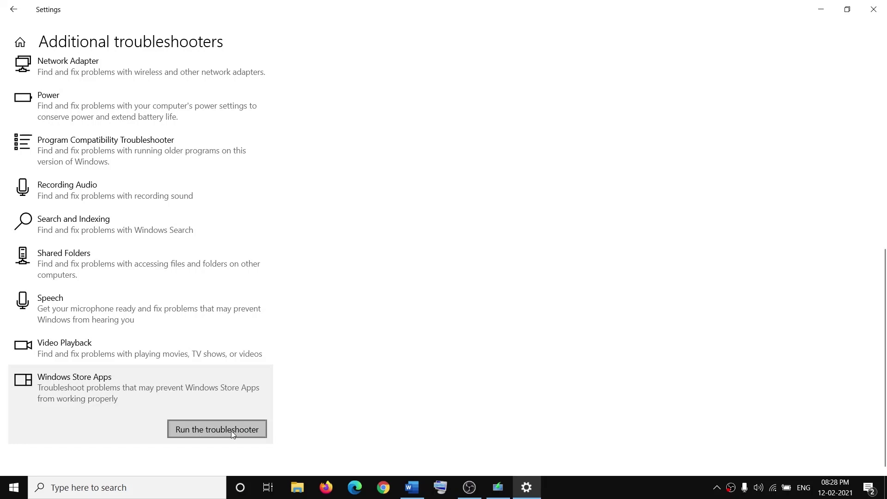
{"action": "scroll", "coordinate": [297, 362], "scroll_direction": "up", "scroll_amount": 6}
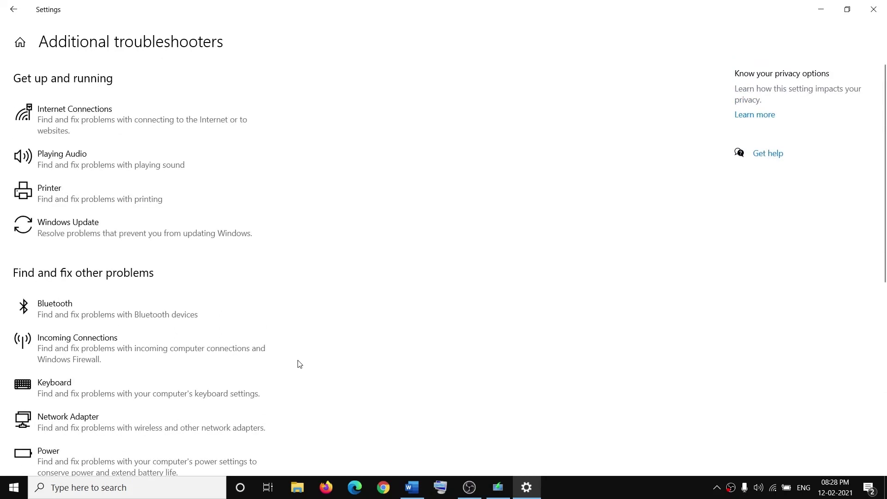
{"action": "left_click", "coordinate": [70, 230]}
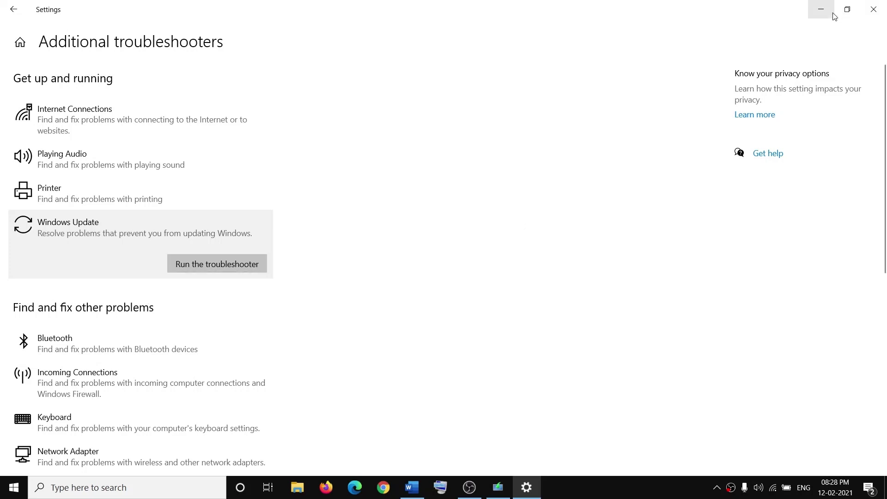
{"action": "left_click", "coordinate": [867, 9]}
Step: Go to Step 8 in the document, highlight the services it names, and search Windows for services to open the Services app
{"action": "scroll", "coordinate": [365, 324], "scroll_direction": "down", "scroll_amount": 1}
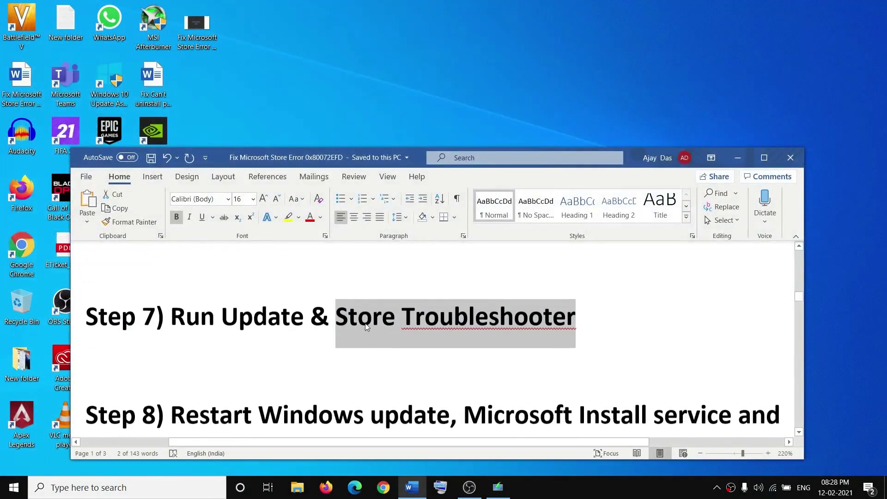
{"action": "scroll", "coordinate": [366, 326], "scroll_direction": "down", "scroll_amount": 3}
{"action": "left_click_drag", "start_coordinate": [171, 340], "coordinate": [721, 346]}
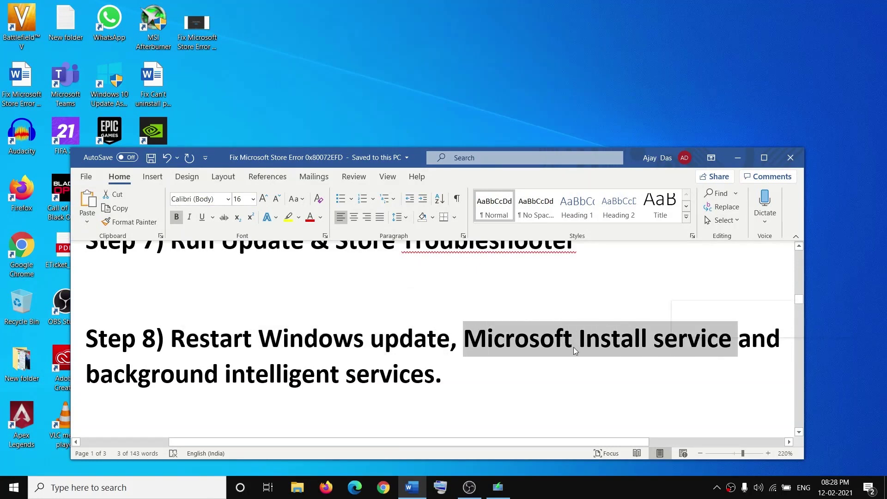
{"action": "left_click_drag", "start_coordinate": [98, 374], "coordinate": [281, 380]}
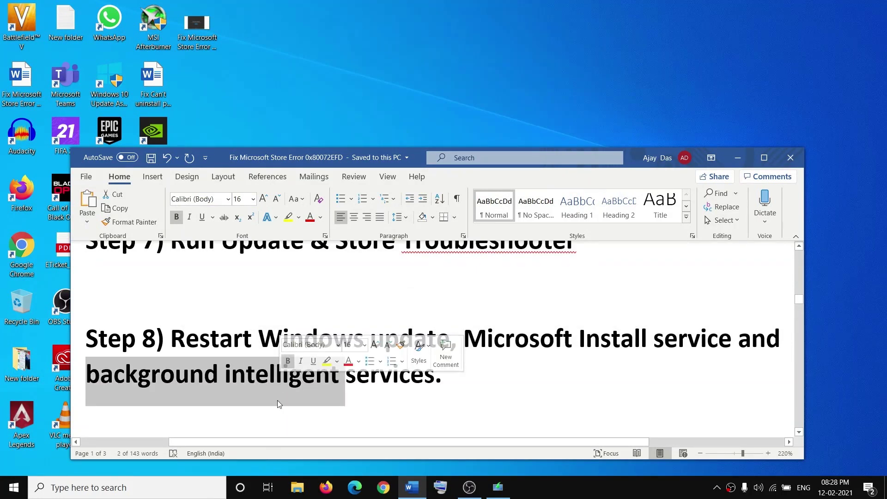
{"action": "left_click", "coordinate": [133, 493]}
{"action": "type", "text": "services"}
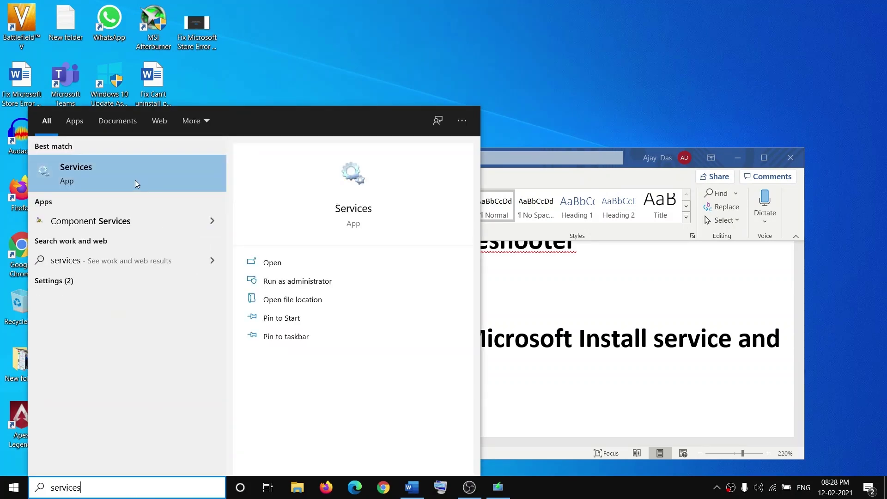
{"action": "key", "text": "Escape"}
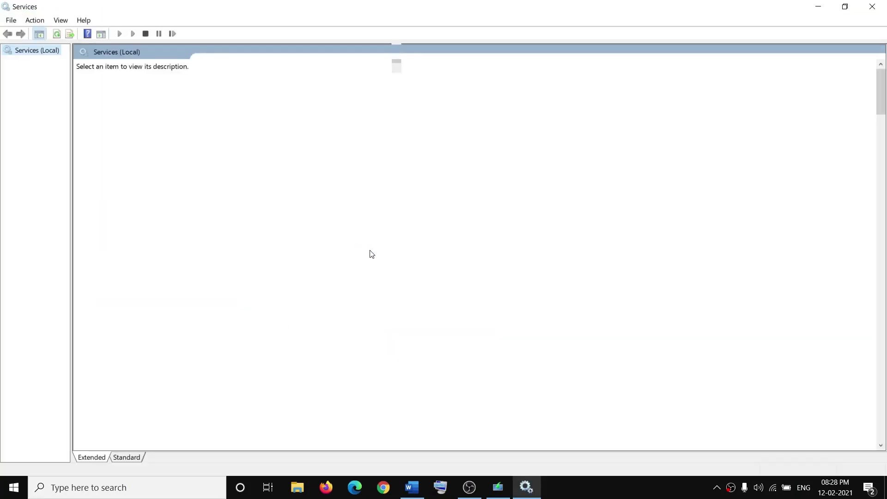
Step: Set the Windows Update service's startup type to Automatic and restart the service
{"action": "left_click", "coordinate": [243, 286]}
{"action": "key", "text": "w"}
{"action": "scroll", "coordinate": [267, 342], "scroll_direction": "down", "scroll_amount": 7}
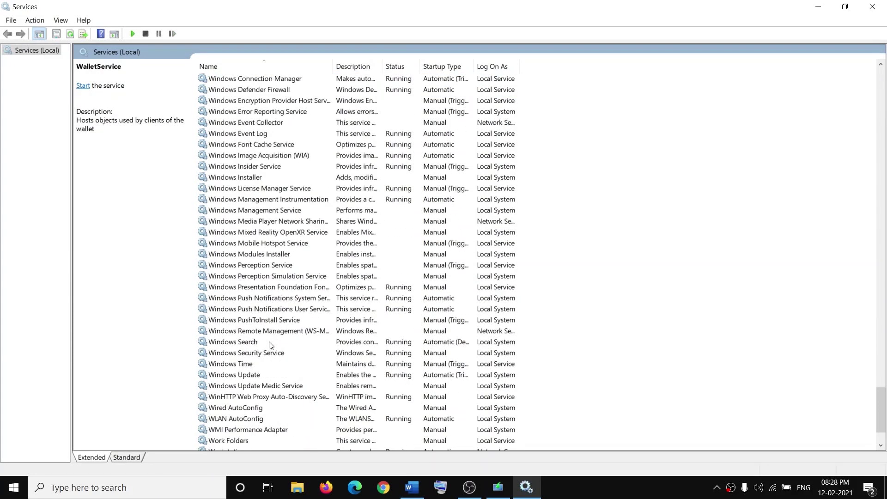
{"action": "double_click", "coordinate": [233, 308]}
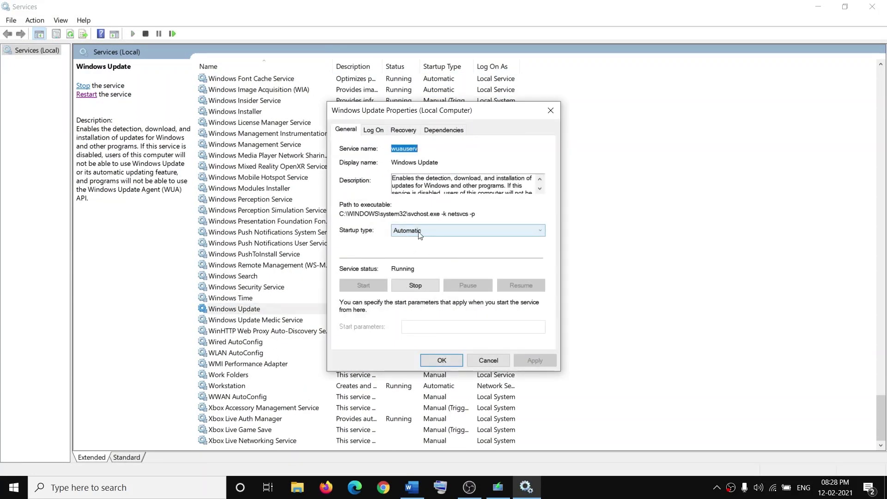
{"action": "left_click", "coordinate": [409, 232]}
{"action": "left_click", "coordinate": [421, 250]}
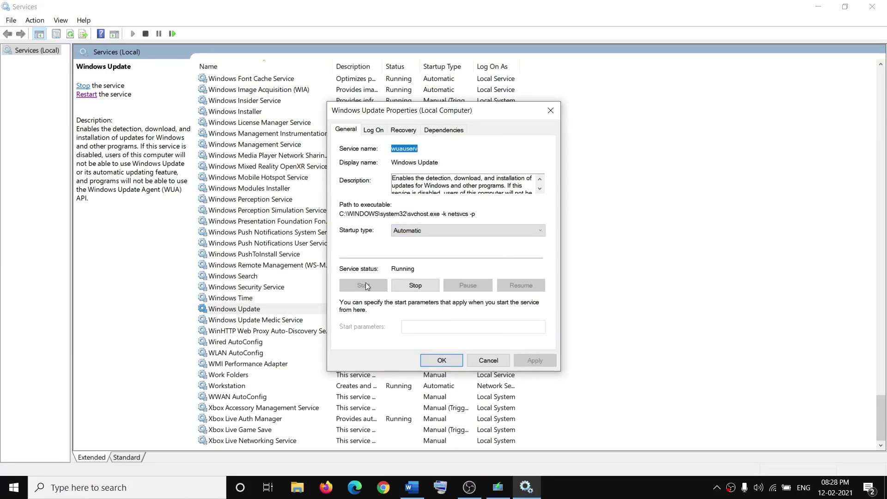
{"action": "left_click", "coordinate": [442, 360]}
{"action": "left_click", "coordinate": [282, 310]}
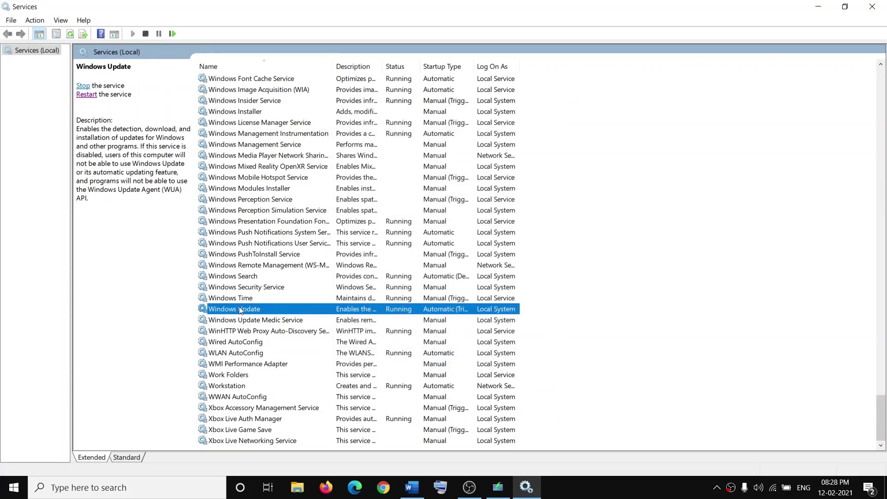
{"action": "left_click", "coordinate": [83, 86]}
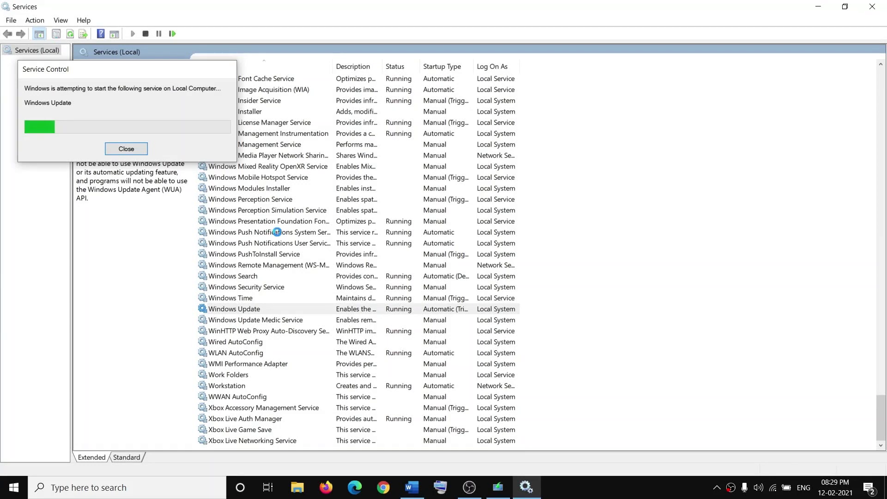
Step: Set the Microsoft Store Install Service's startup type to Automatic and restart the service
{"action": "key", "text": "alt+Tab"}
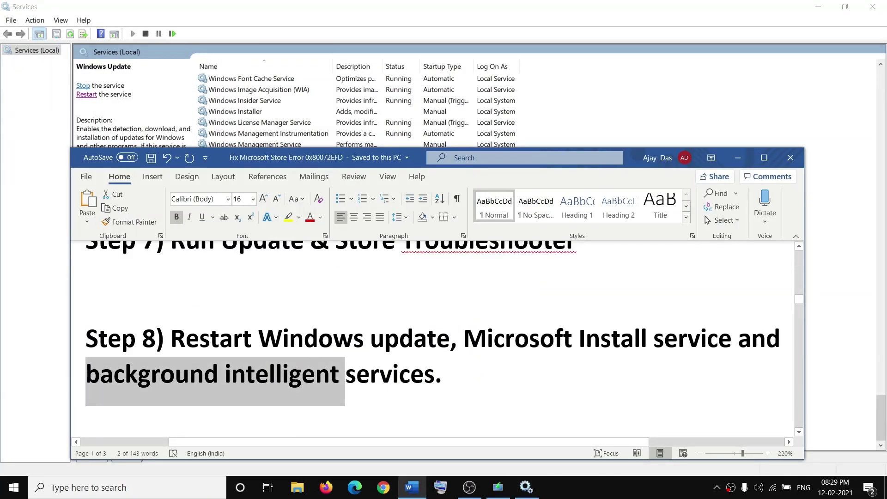
{"action": "key", "text": "alt+Tab"}
{"action": "left_click", "coordinate": [270, 221]}
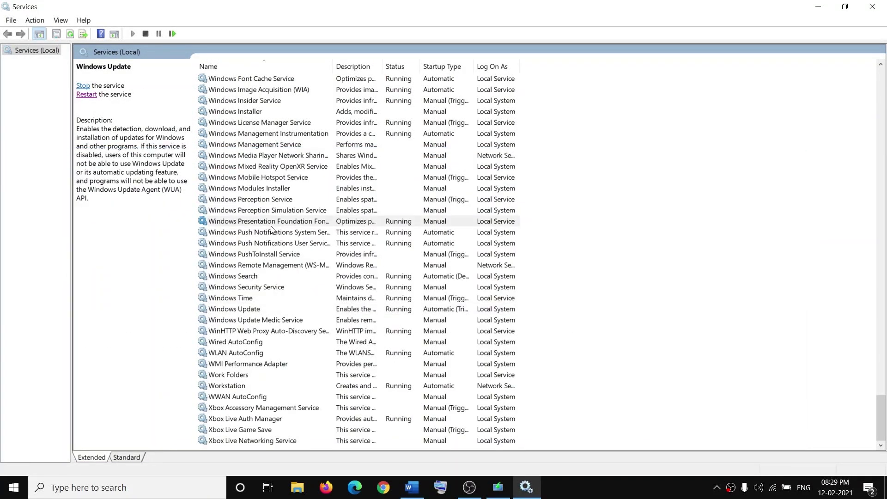
{"action": "key", "text": "m"}
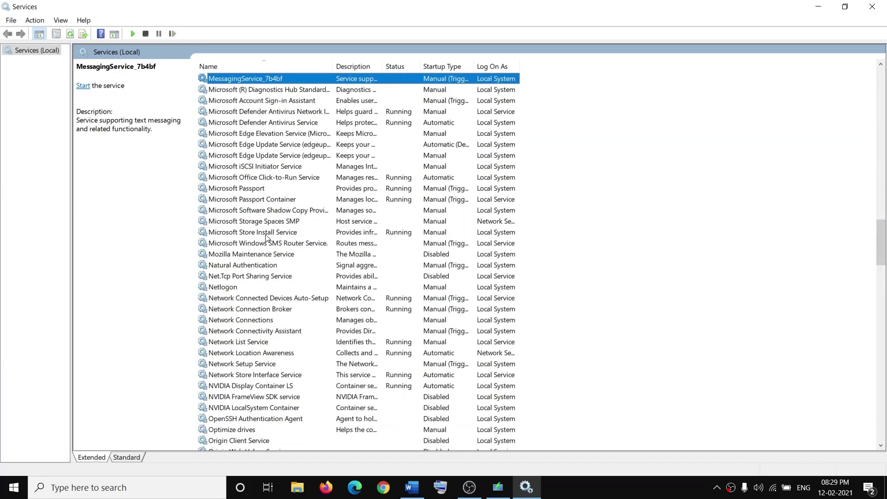
{"action": "left_click", "coordinate": [266, 235]}
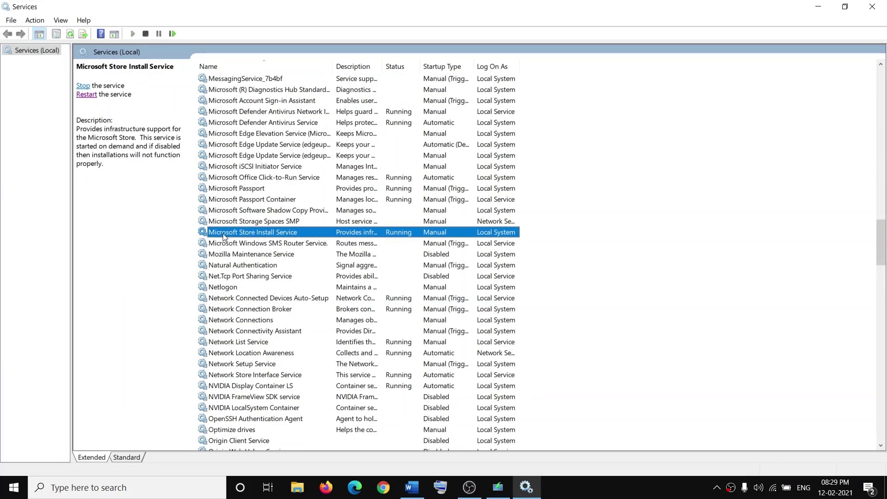
{"action": "double_click", "coordinate": [289, 234]}
{"action": "left_click", "coordinate": [442, 230]}
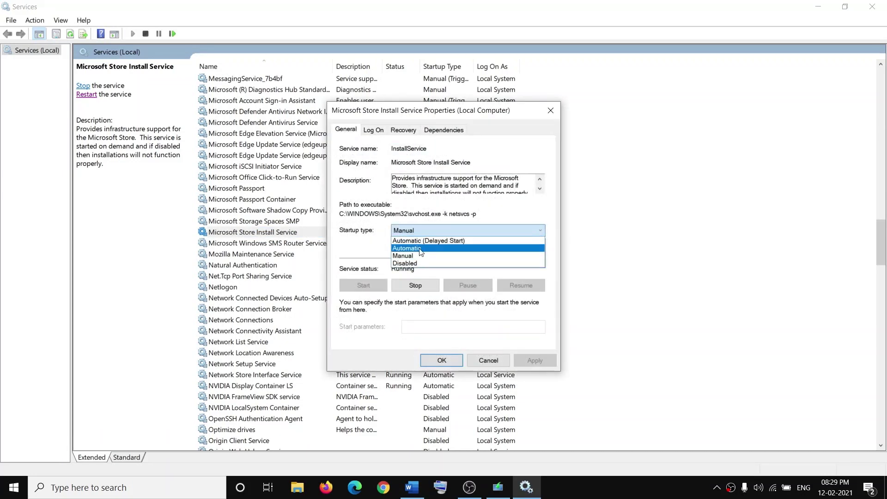
{"action": "left_click", "coordinate": [412, 249]}
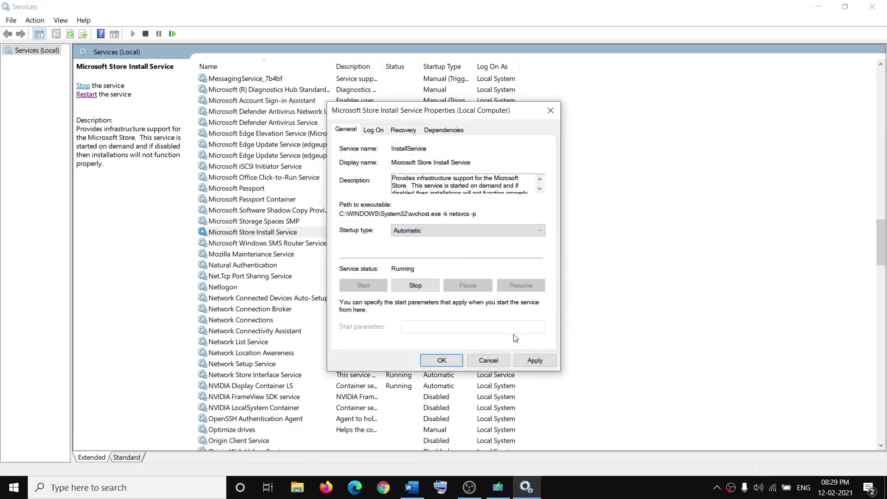
{"action": "left_click", "coordinate": [525, 360]}
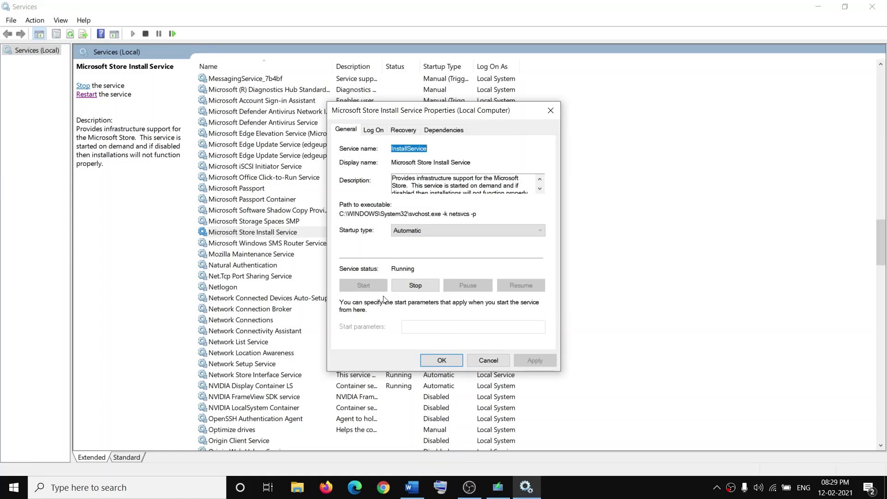
{"action": "left_click", "coordinate": [440, 360]}
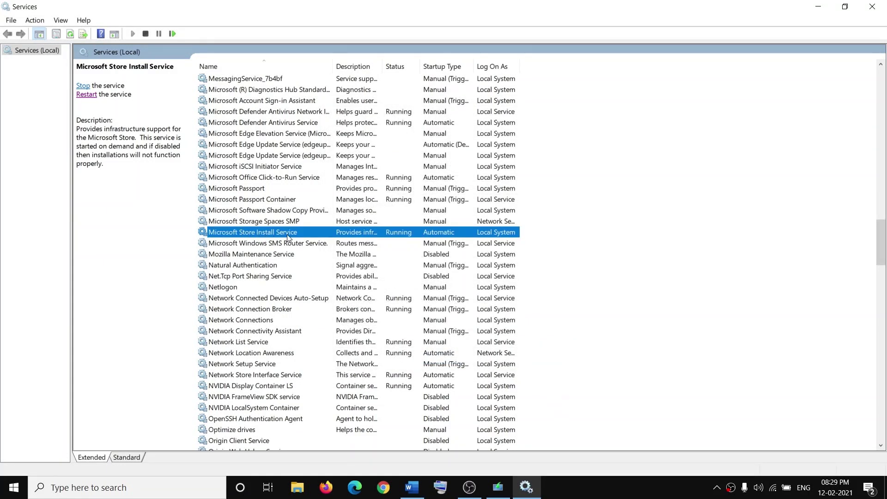
{"action": "left_click", "coordinate": [87, 95]}
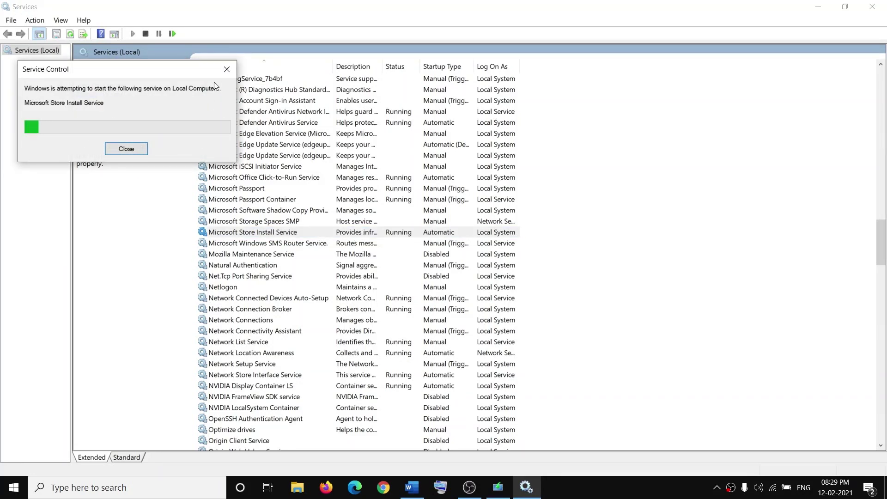
Step: Find the Background Intelligent Transfer Service and set its startup type to Automatic
{"action": "key", "text": "alt+Tab"}
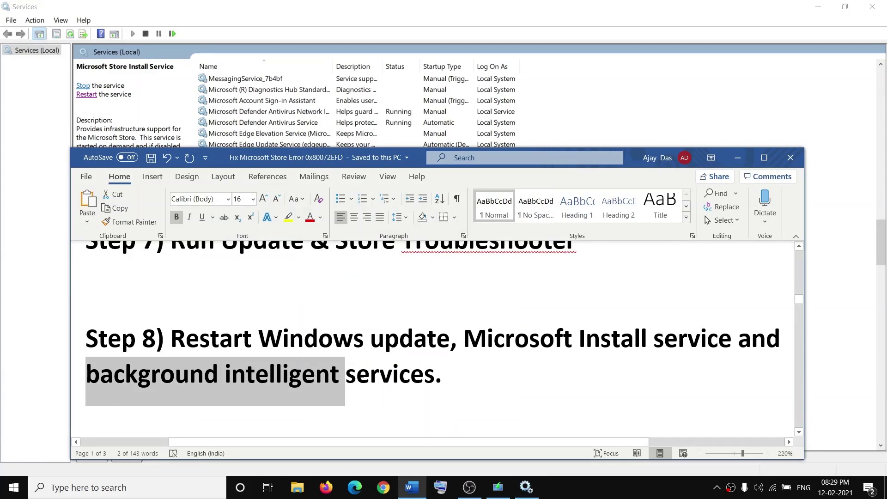
{"action": "key", "text": "alt+Tab"}
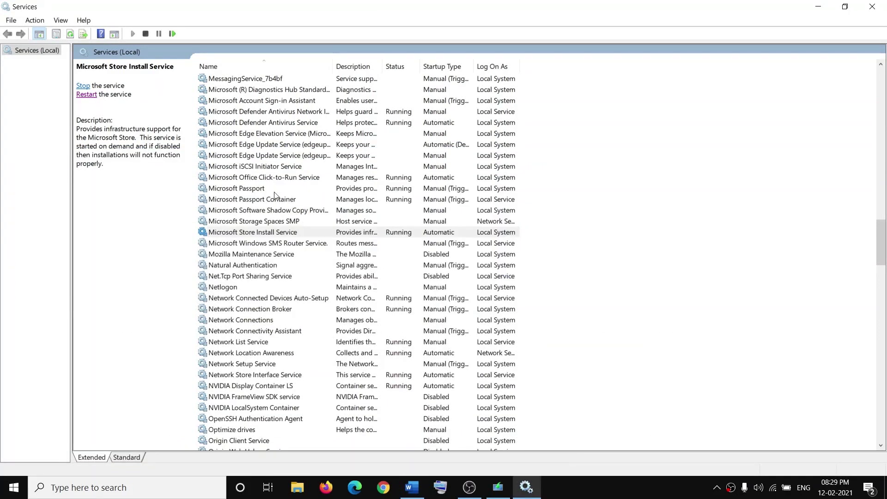
{"action": "left_click", "coordinate": [271, 190]}
{"action": "key", "text": "b"}
{"action": "scroll", "coordinate": [289, 175], "scroll_direction": "up", "scroll_amount": 2}
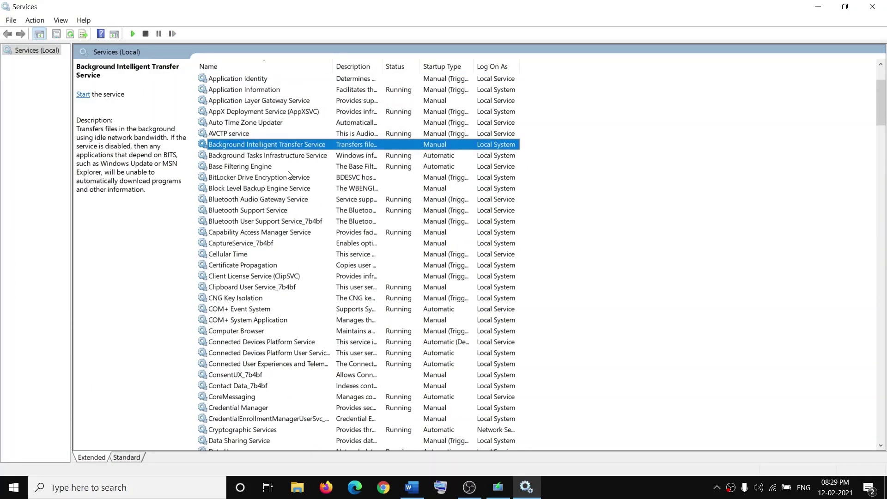
{"action": "double_click", "coordinate": [342, 147]}
{"action": "left_click", "coordinate": [446, 233]}
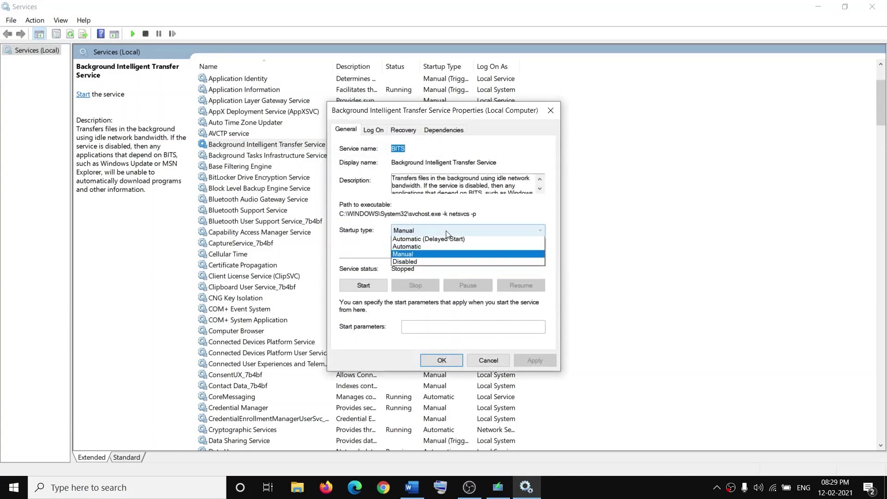
{"action": "left_click", "coordinate": [415, 249]}
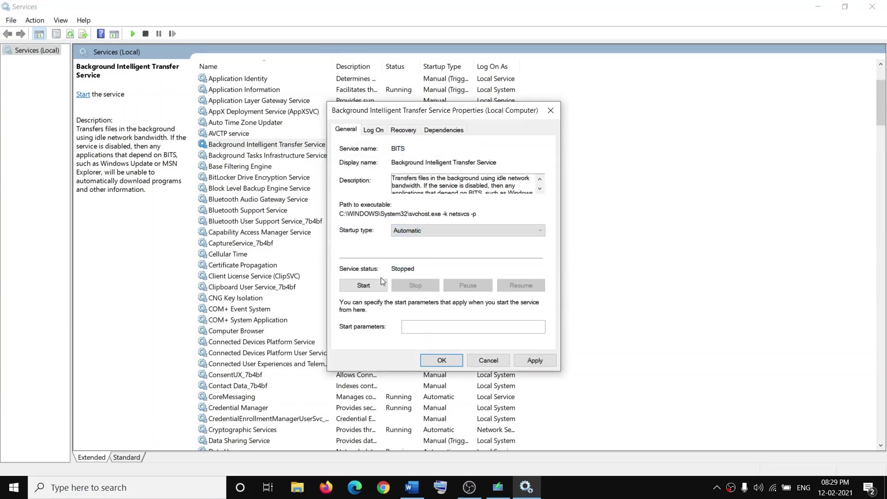
{"action": "left_click", "coordinate": [542, 362]}
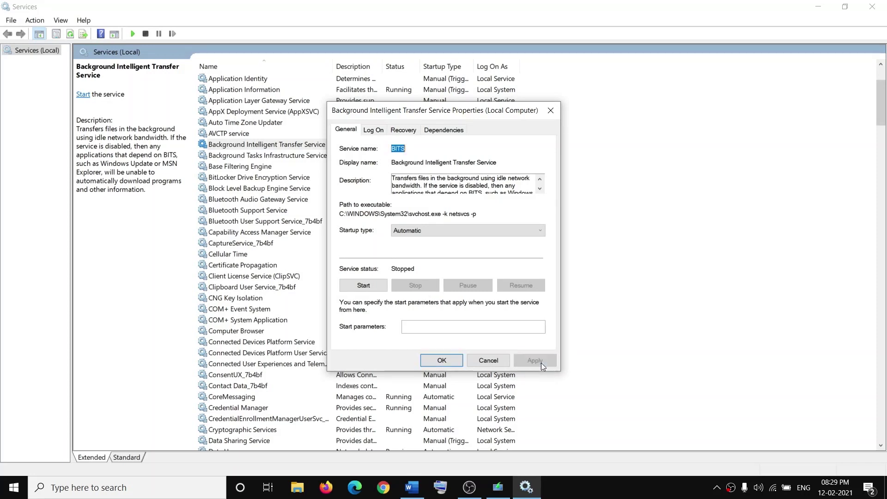
Step: Start and restart the Background Intelligent Transfer Service, and close the Services app
{"action": "left_click", "coordinate": [368, 287]}
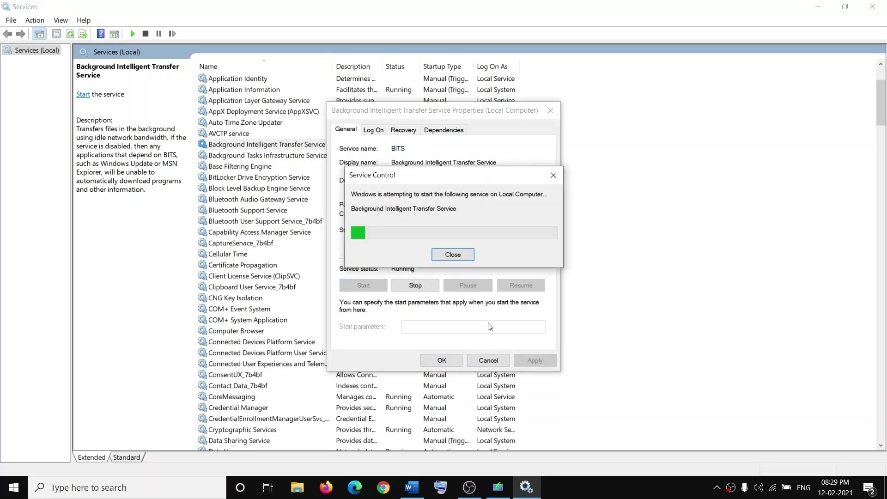
{"action": "left_click", "coordinate": [437, 360]}
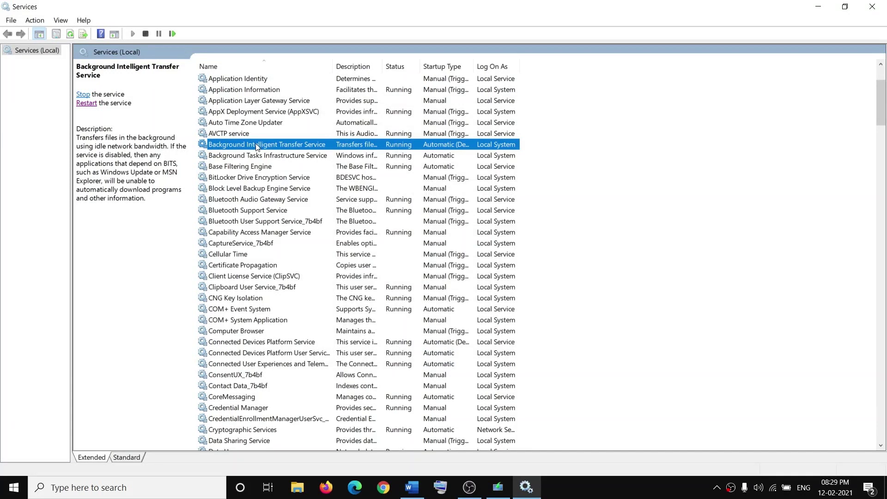
{"action": "left_click", "coordinate": [86, 103]}
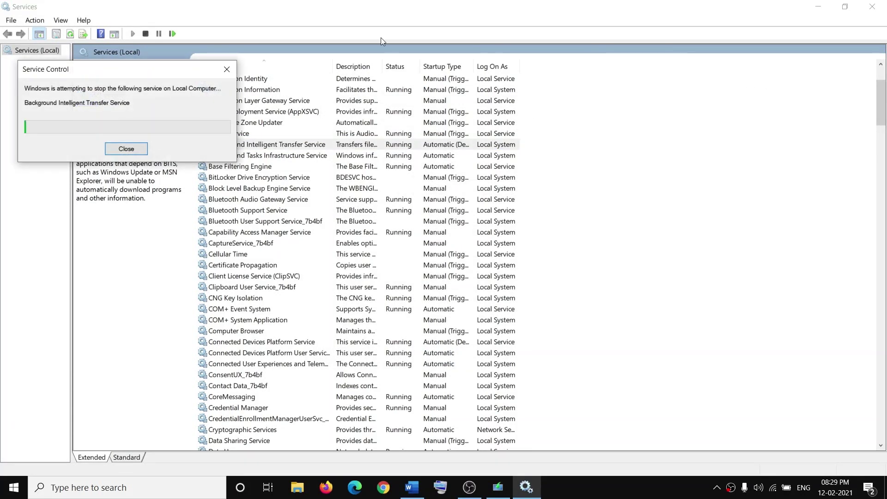
{"action": "left_click", "coordinate": [873, 7]}
Step: Go to Step 9 in the document and copy the wsreset command
{"action": "scroll", "coordinate": [356, 321], "scroll_direction": "down", "scroll_amount": 3}
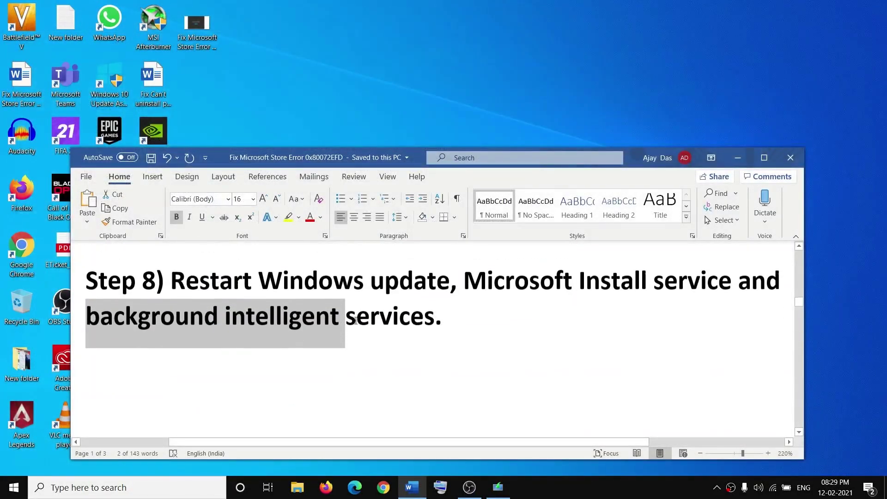
{"action": "scroll", "coordinate": [356, 321], "scroll_direction": "down", "scroll_amount": 5}
{"action": "scroll", "coordinate": [351, 320], "scroll_direction": "up", "scroll_amount": 2}
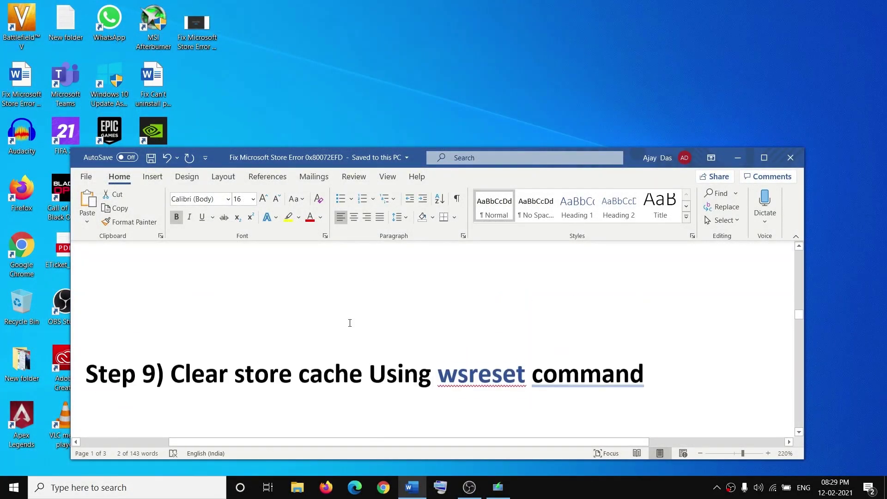
{"action": "double_click", "coordinate": [485, 384]}
{"action": "key", "text": "ctrl+c"}
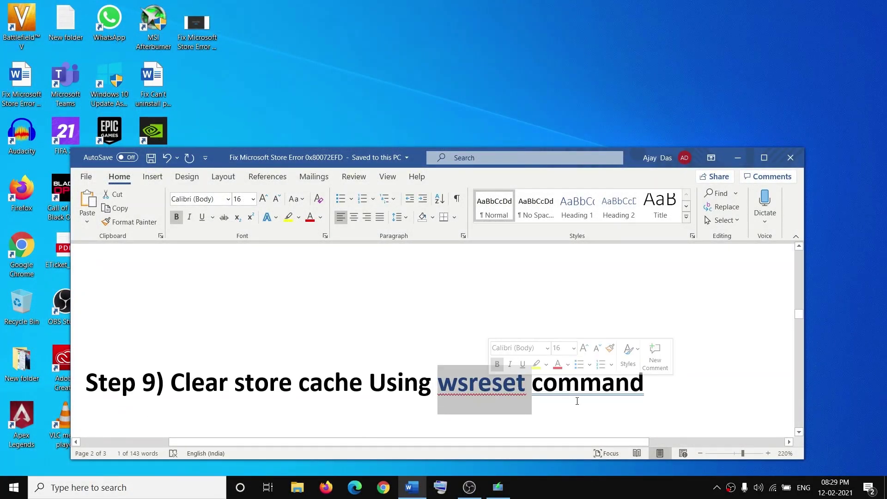
Step: Search Windows for the copied wsreset command and run it as administrator to clear the store cache
{"action": "left_click", "coordinate": [76, 487]}
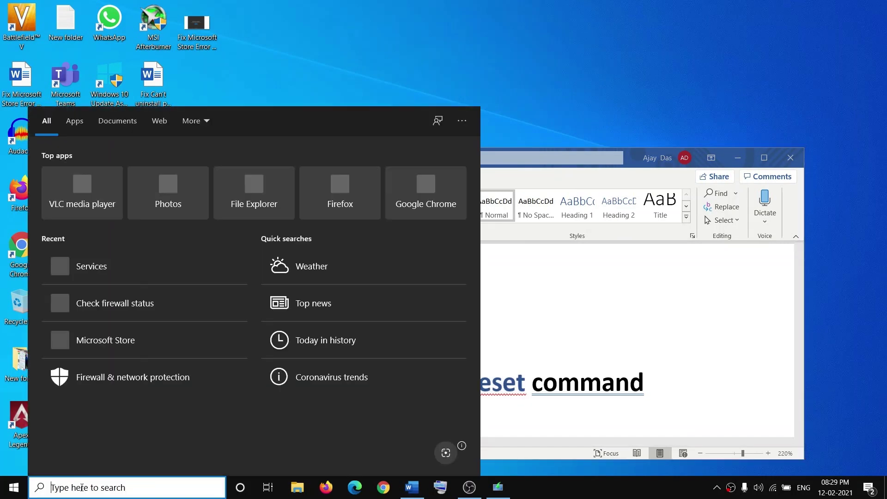
{"action": "key", "text": "ctrl+v"}
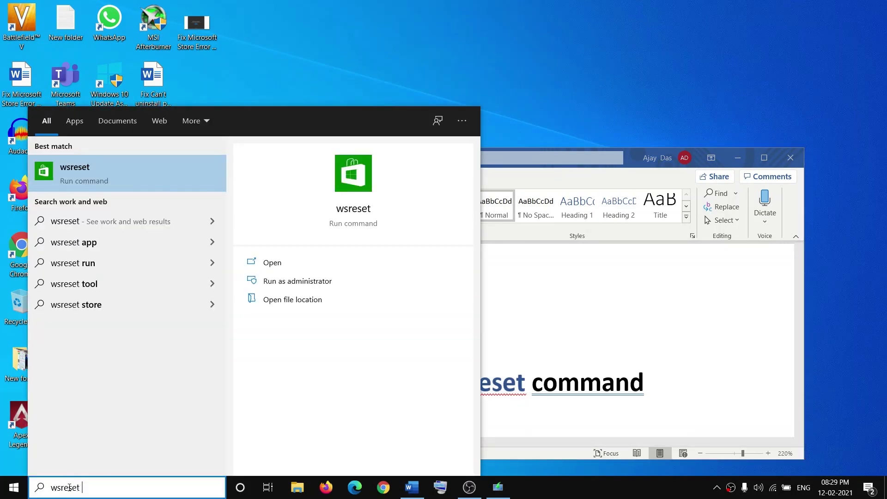
{"action": "right_click", "coordinate": [97, 171]}
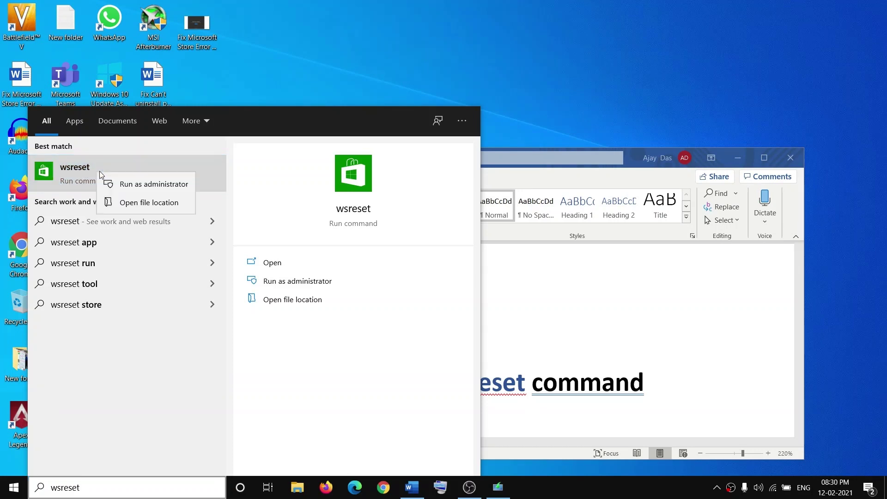
{"action": "left_click", "coordinate": [147, 185]}
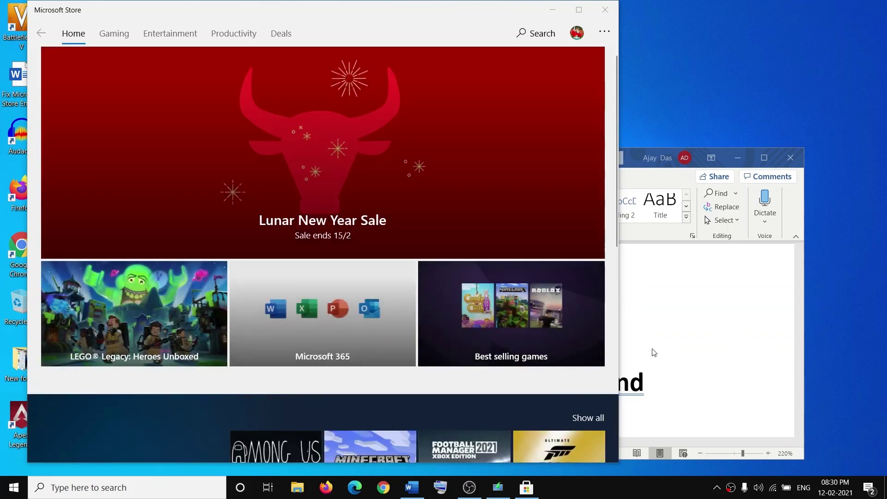
Step: Go to Step 10 in the document, highlight "Reset Store", and open the Apps section of Windows Settings
{"action": "key", "text": "alt+Tab"}
{"action": "scroll", "coordinate": [461, 337], "scroll_direction": "down", "scroll_amount": 3}
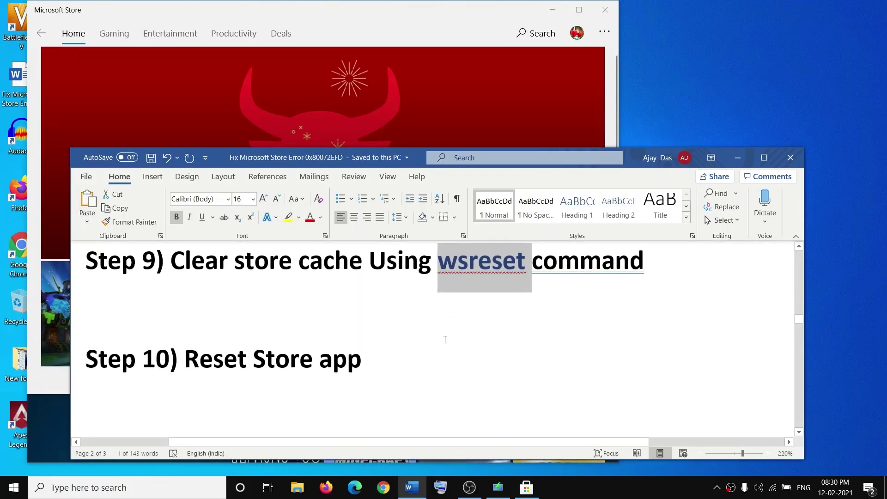
{"action": "left_click_drag", "start_coordinate": [186, 359], "coordinate": [319, 363]}
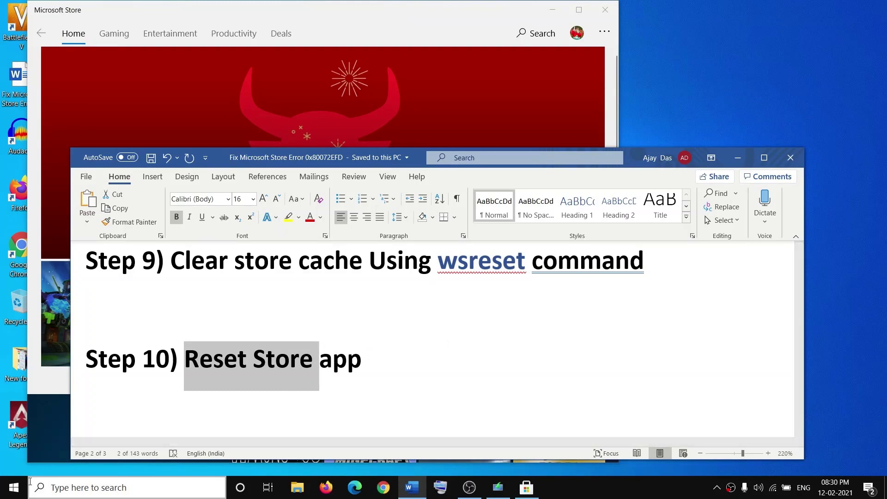
{"action": "left_click", "coordinate": [13, 489]}
{"action": "left_click", "coordinate": [16, 431]}
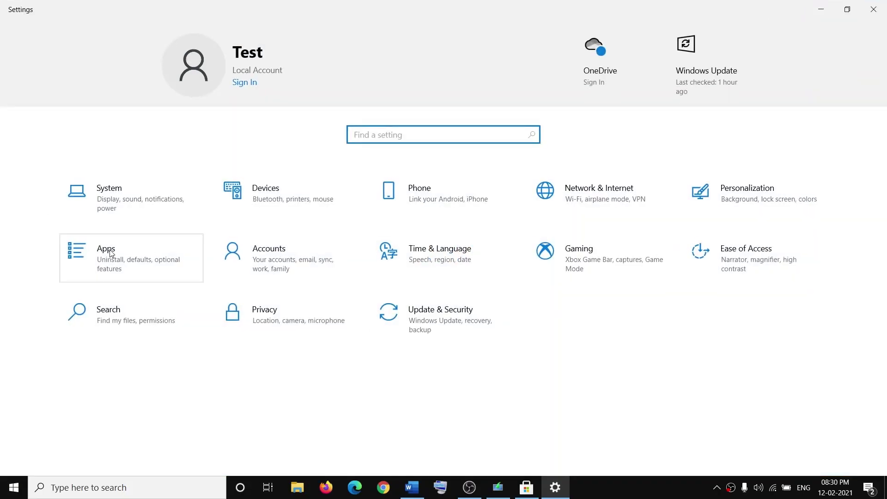
{"action": "left_click", "coordinate": [194, 274]}
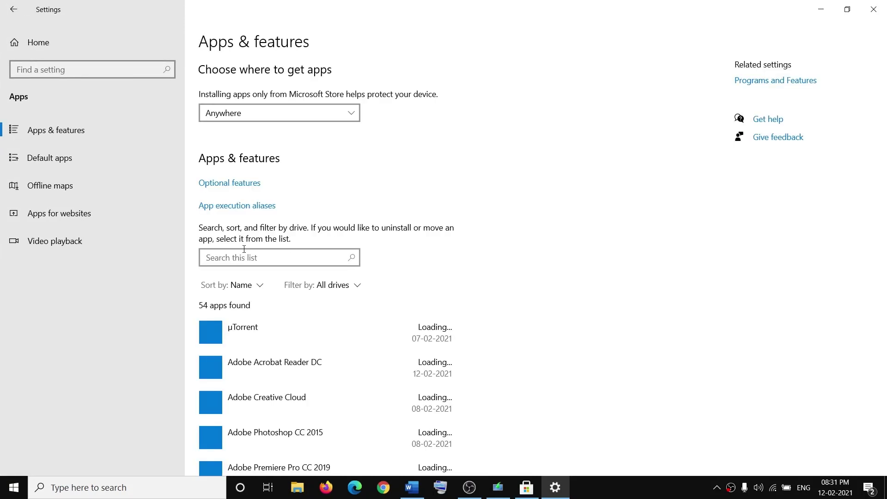
Step: Search the installed apps list for "store" and open the advanced options of Microsoft Store
{"action": "left_click", "coordinate": [231, 256]}
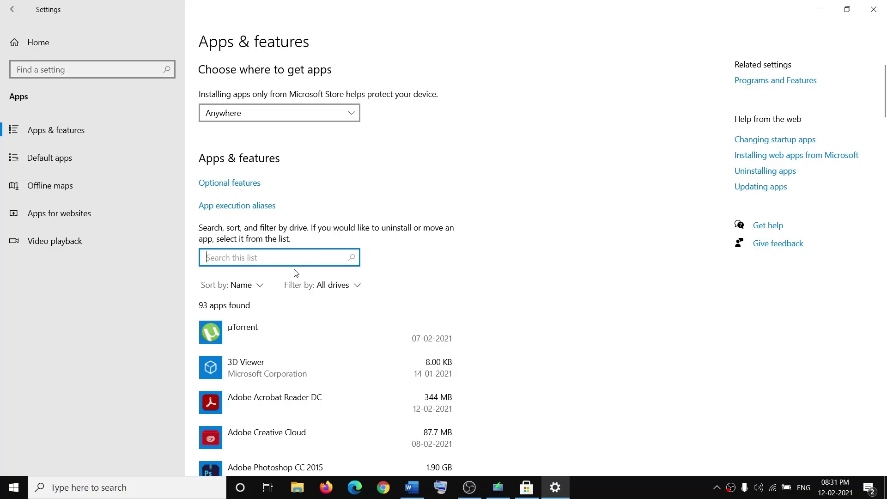
{"action": "type", "text": "t"}
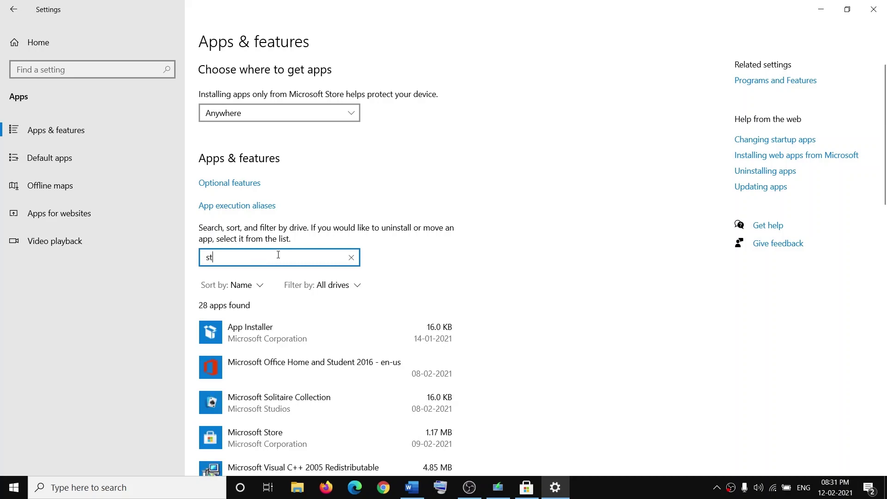
{"action": "type", "text": "ore"}
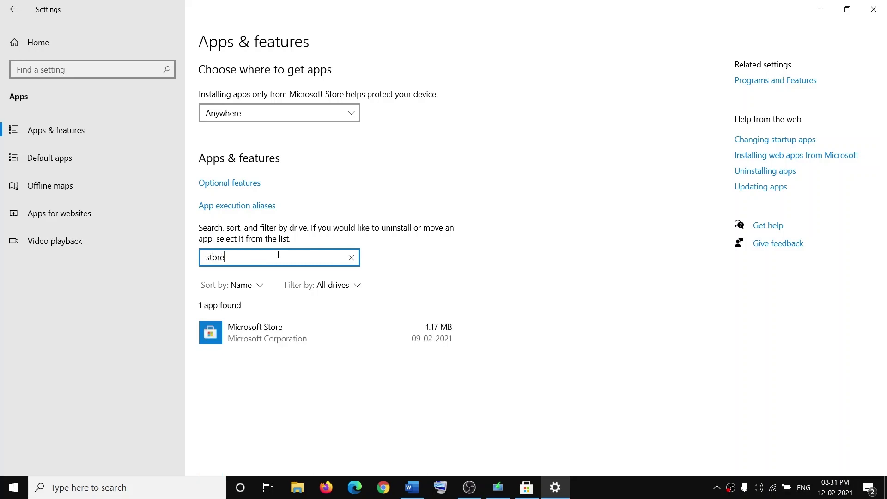
{"action": "left_click", "coordinate": [257, 333]}
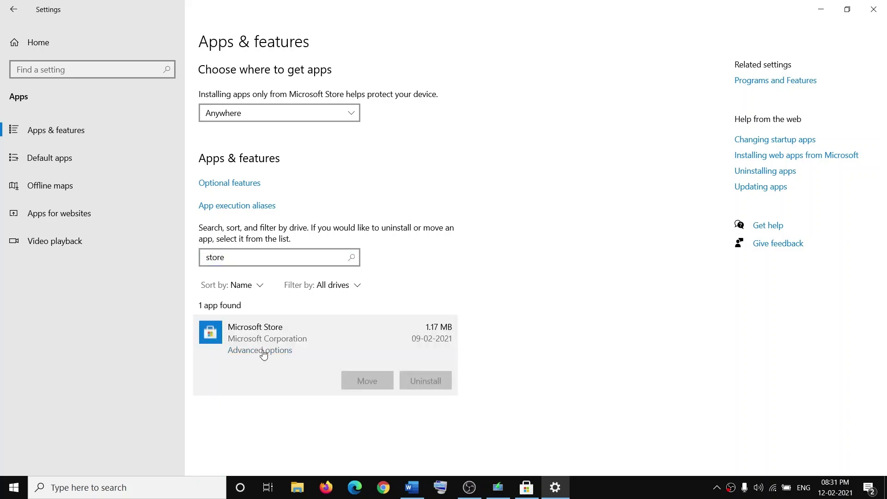
{"action": "left_click", "coordinate": [262, 354]}
Step: Reset the Microsoft Store app from its advanced options and confirm deleting the app's data
{"action": "scroll", "coordinate": [154, 295], "scroll_direction": "down", "scroll_amount": 10}
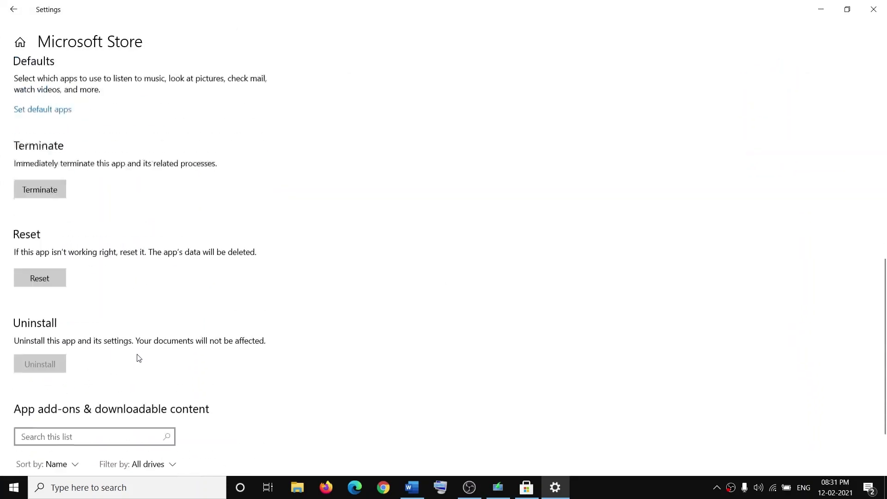
{"action": "scroll", "coordinate": [143, 323], "scroll_direction": "up", "scroll_amount": 1}
{"action": "left_click", "coordinate": [54, 300]}
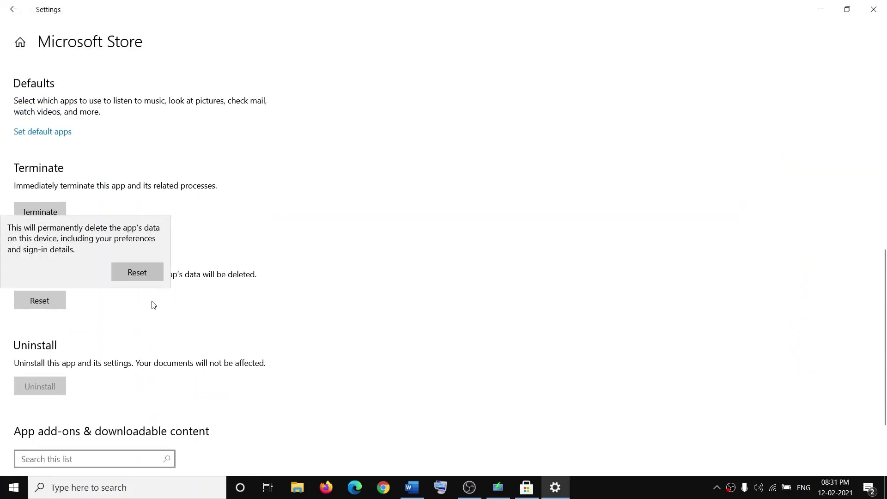
{"action": "left_click", "coordinate": [135, 272]}
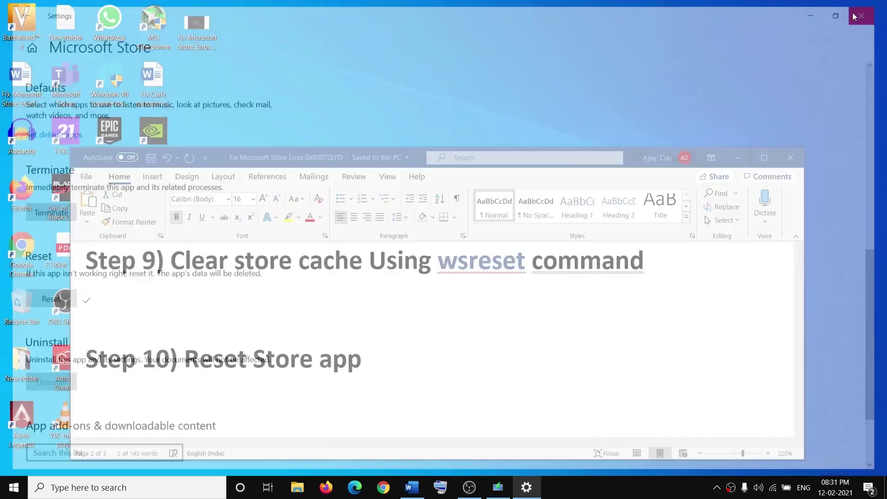
Step: Go to Step 11 in the document and copy the first Get-AppXPackage *WindowsStore* re-register command
{"action": "scroll", "coordinate": [383, 339], "scroll_direction": "down", "scroll_amount": 2}
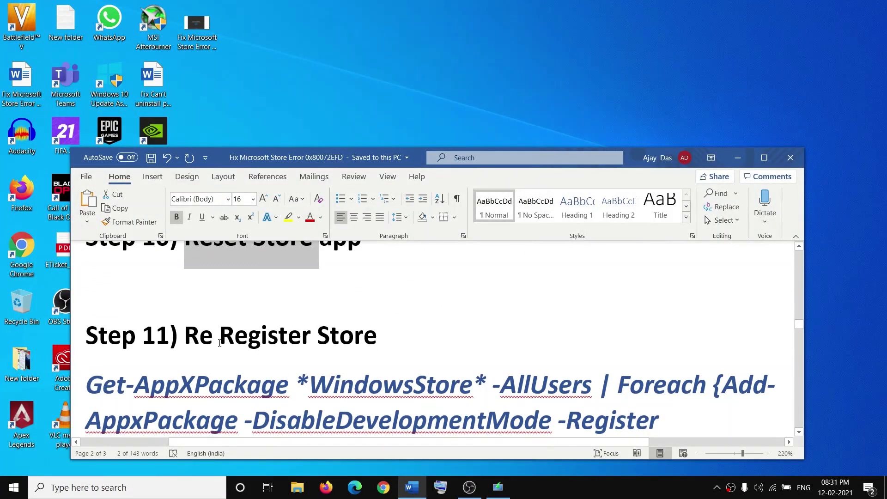
{"action": "scroll", "coordinate": [341, 348], "scroll_direction": "down", "scroll_amount": 4}
{"action": "scroll", "coordinate": [556, 412], "scroll_direction": "up", "scroll_amount": 2}
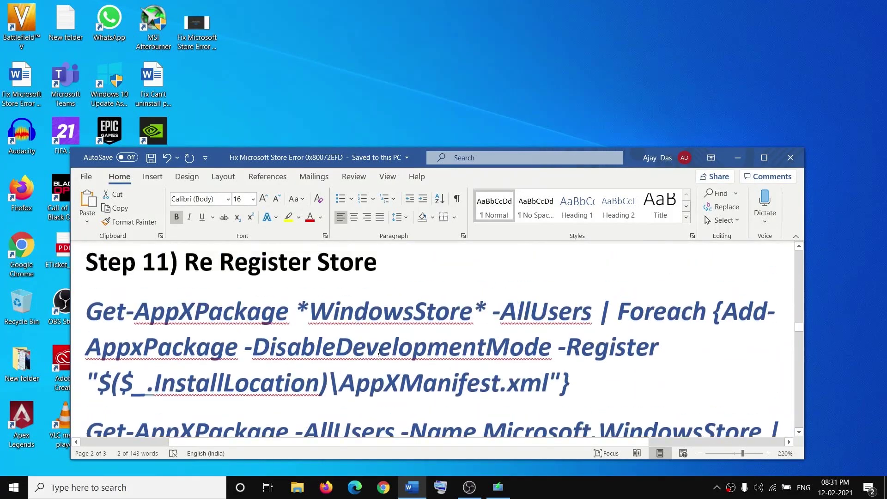
{"action": "left_click_drag", "start_coordinate": [572, 397], "coordinate": [117, 324]}
{"action": "key", "text": "ctrl+c"}
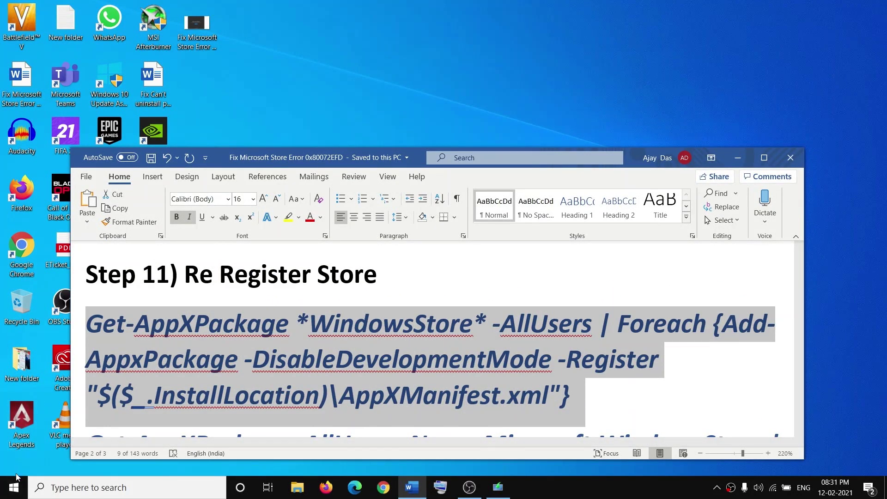
Step: Open Windows PowerShell as administrator and run the copied Store re-register command
{"action": "right_click", "coordinate": [14, 493]}
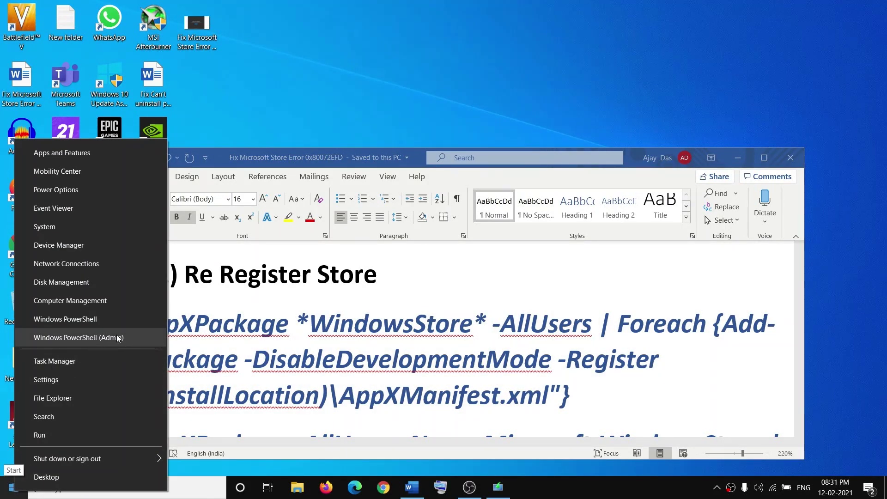
{"action": "left_click", "coordinate": [90, 336]}
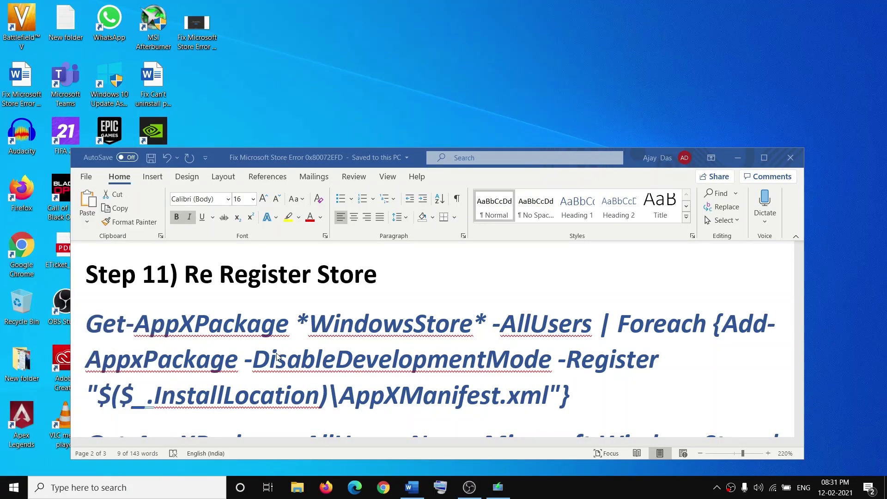
{"action": "left_click", "coordinate": [395, 316]}
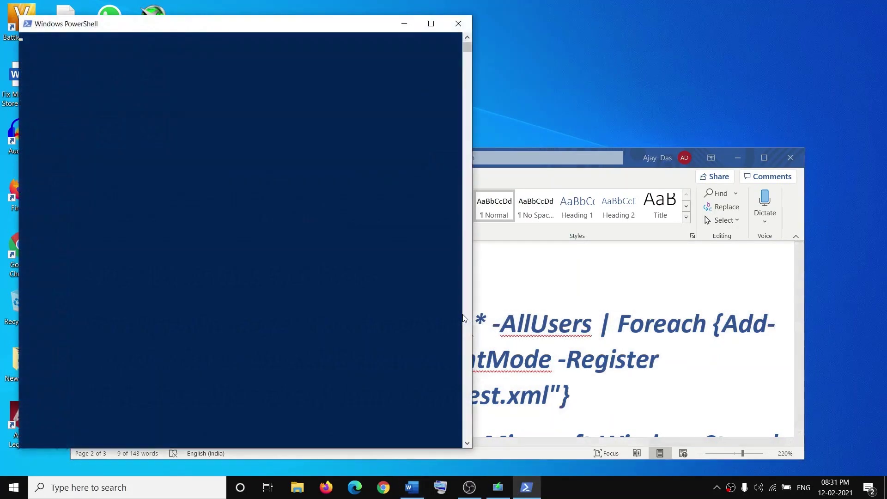
{"action": "right_click", "coordinate": [322, 228]}
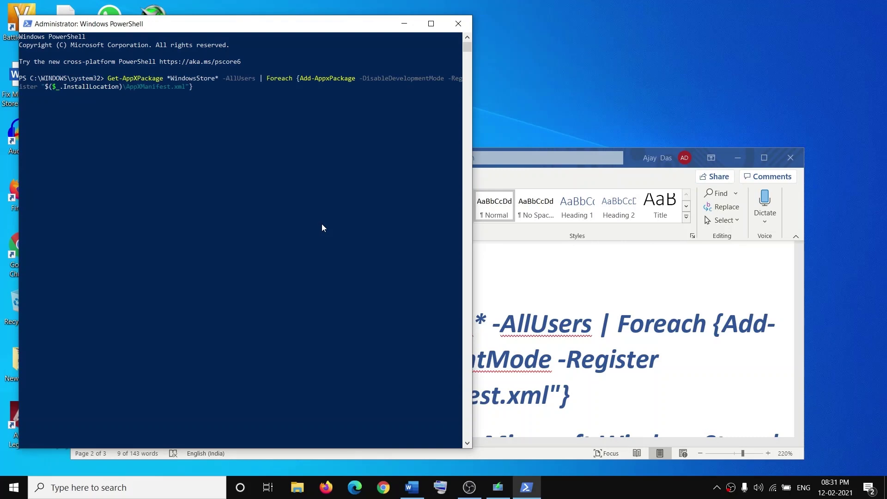
Step: Copy Step 11's second command, ending in -Verbose, from the document, run it in PowerShell, and close PowerShell
{"action": "left_click", "coordinate": [594, 392]}
{"action": "scroll", "coordinate": [596, 397], "scroll_direction": "down", "scroll_amount": 3}
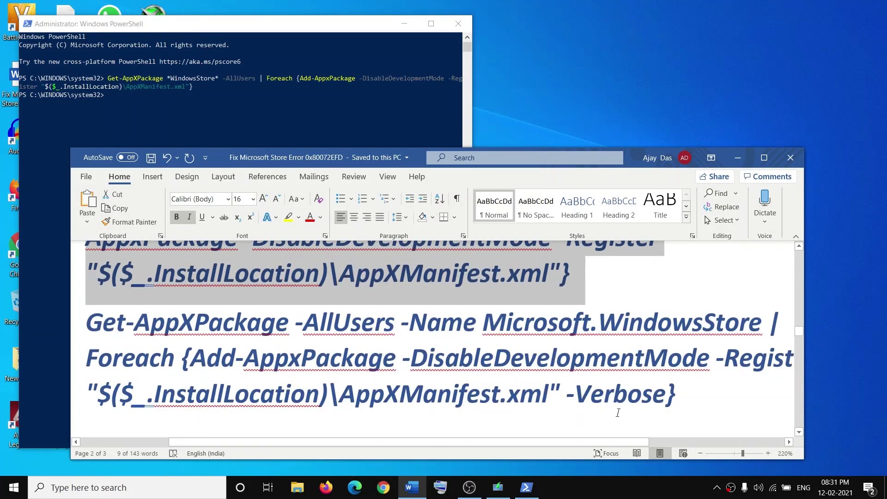
{"action": "left_click_drag", "start_coordinate": [680, 395], "coordinate": [106, 321]}
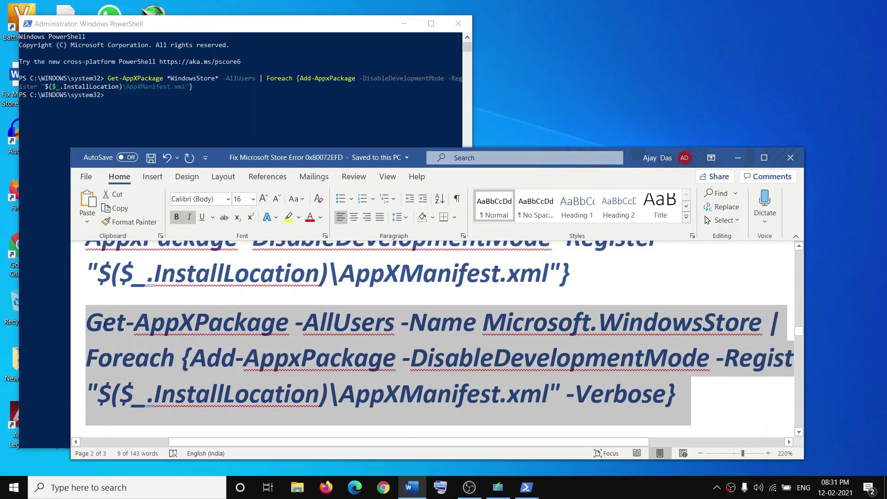
{"action": "key", "text": "ctrl+c"}
{"action": "left_click", "coordinate": [139, 101]}
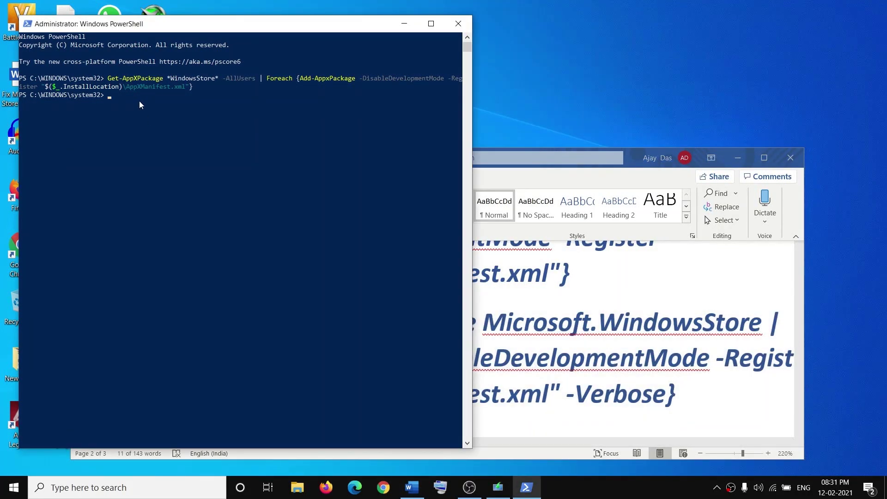
{"action": "right_click", "coordinate": [139, 101]}
{"action": "key", "text": "Return"}
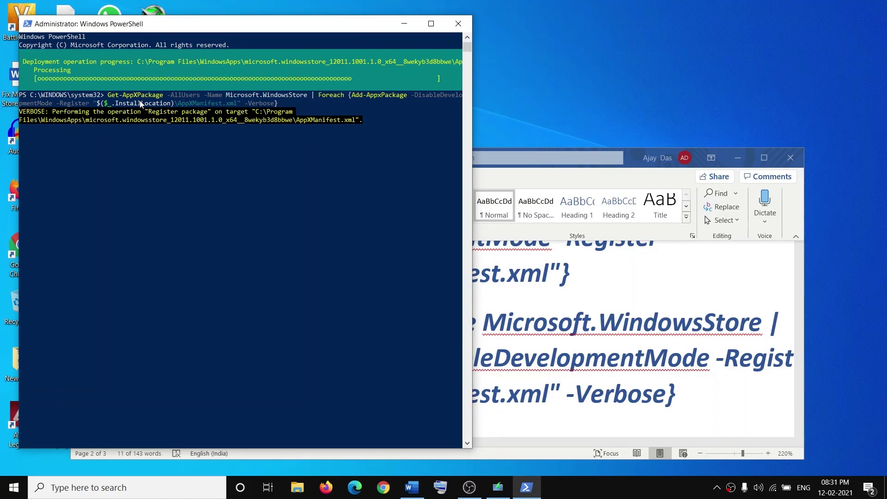
{"action": "left_click", "coordinate": [458, 24]}
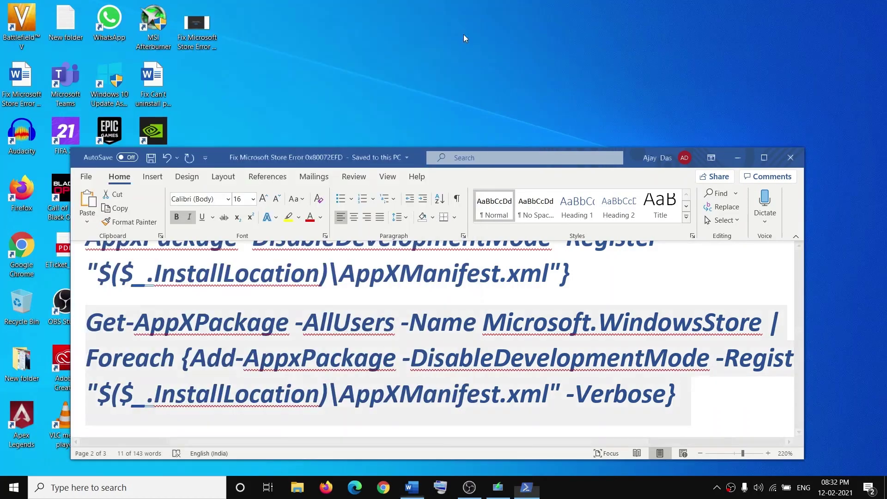
Step: Go to Step 12, "Uninstall & Reinstall Store", in the document and open a new Windows PowerShell window as administrator
{"action": "scroll", "coordinate": [359, 378], "scroll_direction": "down", "scroll_amount": 5}
{"action": "scroll", "coordinate": [361, 378], "scroll_direction": "down", "scroll_amount": 1}
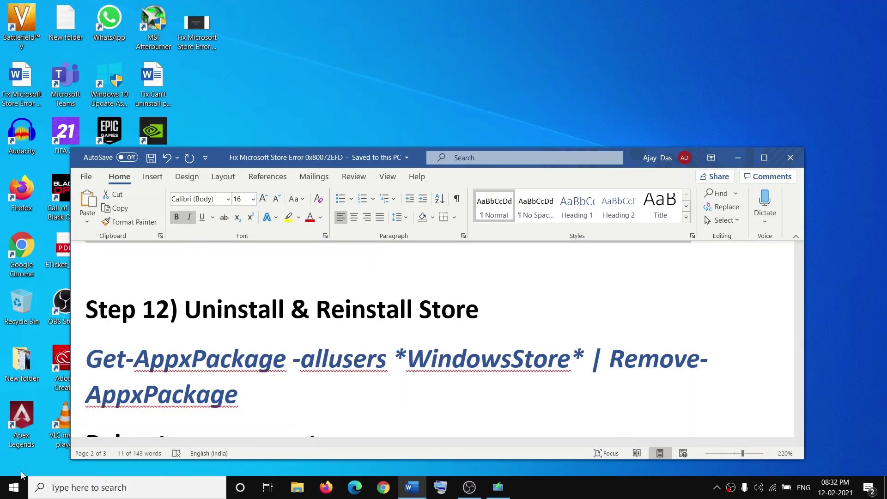
{"action": "right_click", "coordinate": [11, 491]}
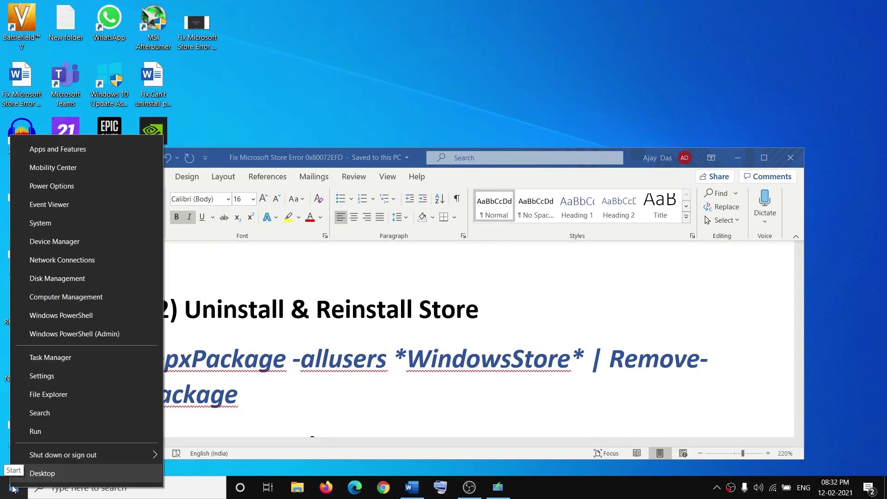
{"action": "left_click", "coordinate": [103, 336]}
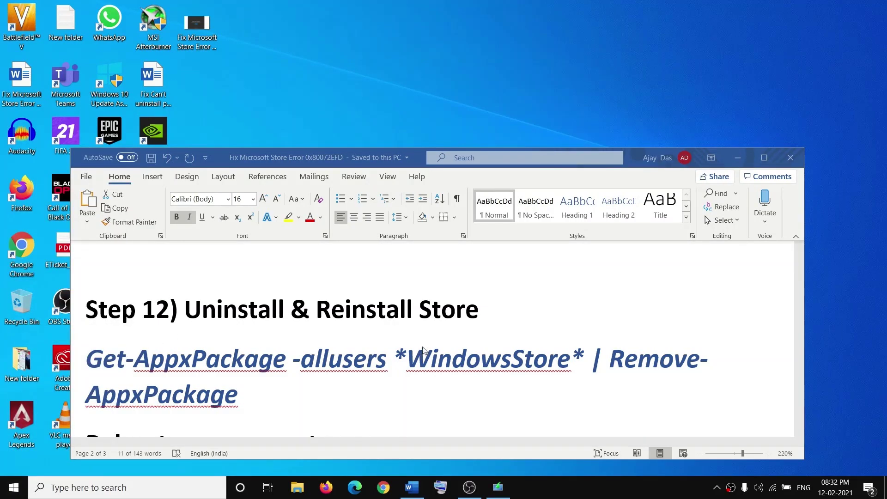
{"action": "left_click", "coordinate": [389, 315]}
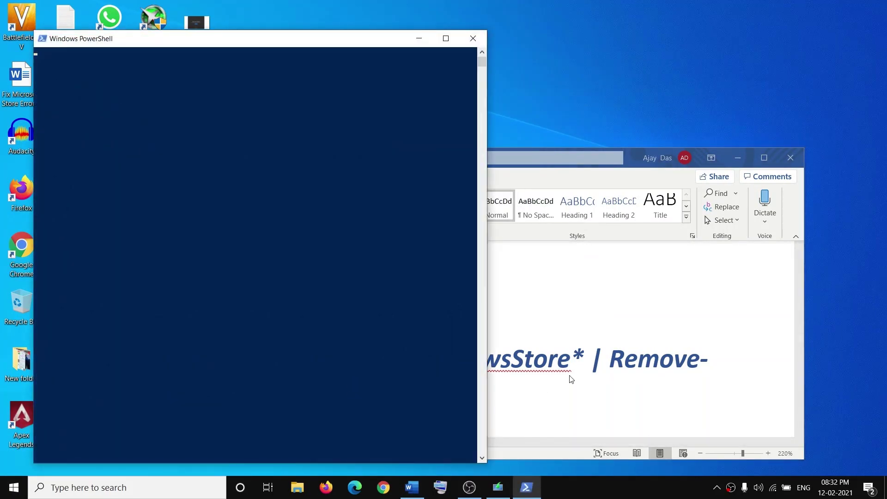
Step: Copy the Get-AppxPackage -allusers *WindowsStore* | Remove-AppxPackage command from Step 12 and run it in PowerShell to uninstall the Store
{"action": "left_click", "coordinate": [544, 386]}
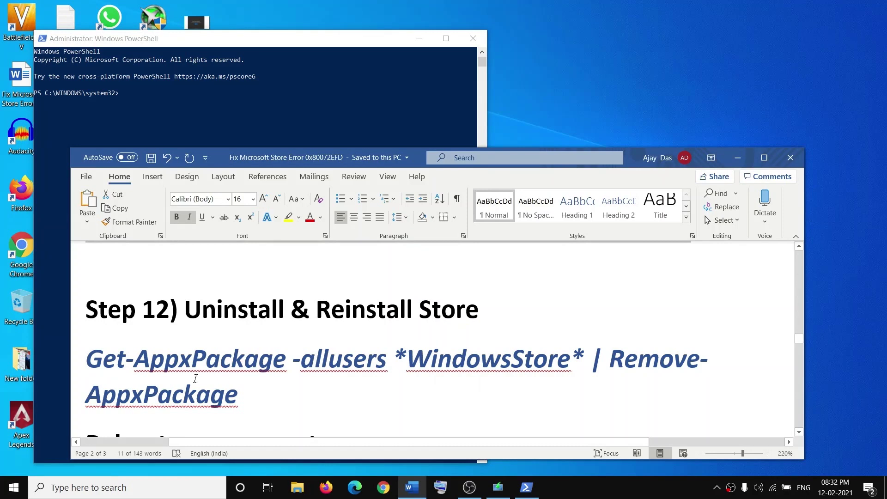
{"action": "triple_click", "coordinate": [195, 378]}
{"action": "key", "text": "ctrl+c"}
{"action": "left_click", "coordinate": [232, 112]}
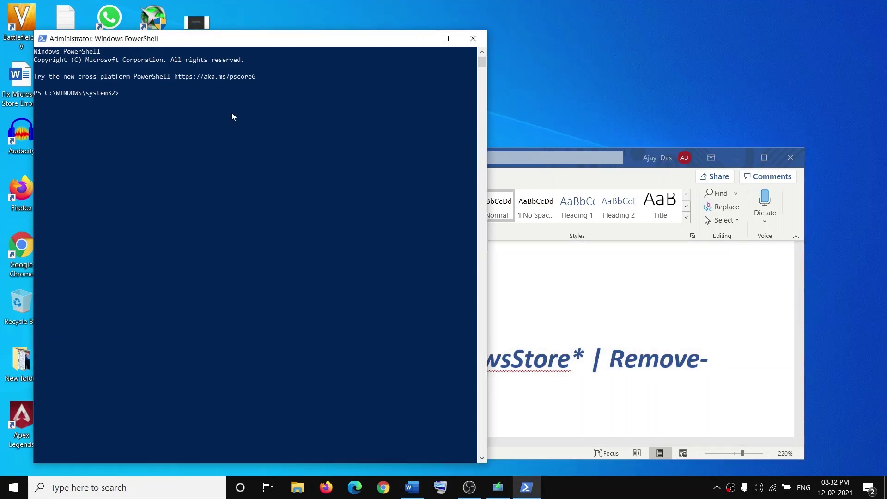
{"action": "right_click", "coordinate": [232, 112]}
{"action": "key", "text": "Return"}
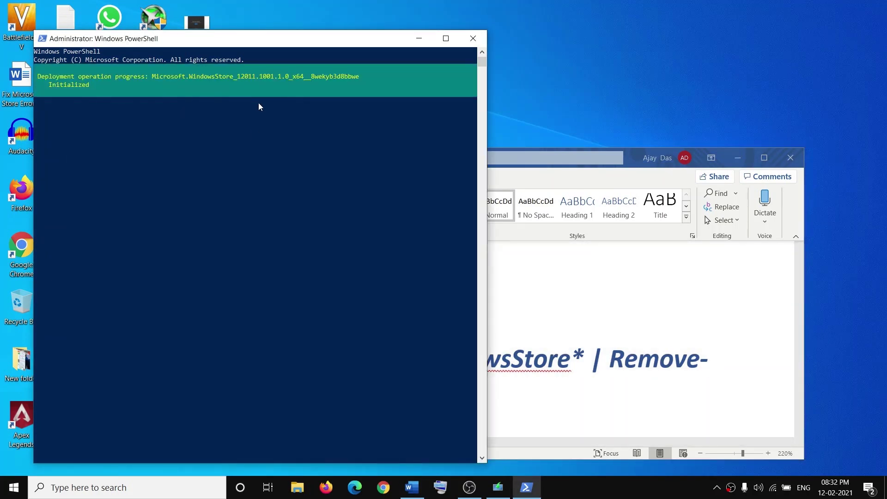
Step: Search Windows for "store" to check whether Microsoft Store is still listed, and return to PowerShell
{"action": "left_click", "coordinate": [81, 490]}
{"action": "type", "text": "store"}
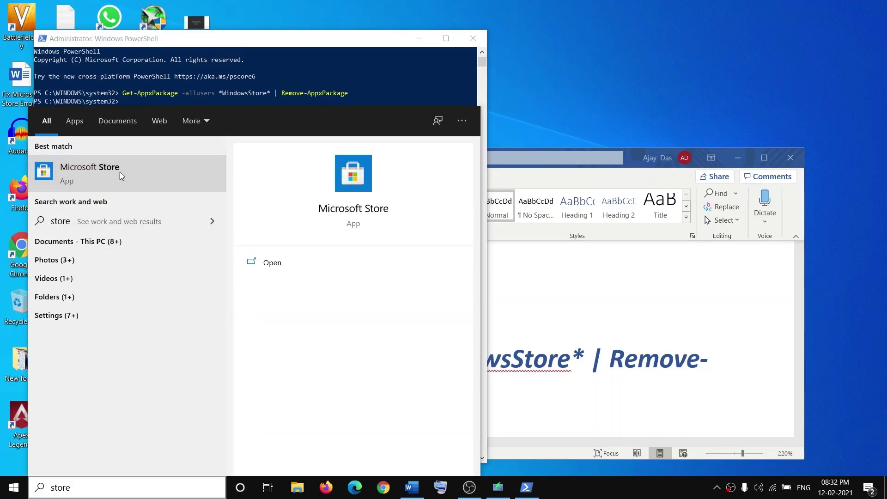
{"action": "left_click", "coordinate": [247, 81]}
Step: Copy the Foreach {Add-AppxPackage -DisableDevelopmentMode -Register} command below "Reboot your computer" and run it in PowerShell to reinstall the Store
{"action": "key", "text": "alt+Tab"}
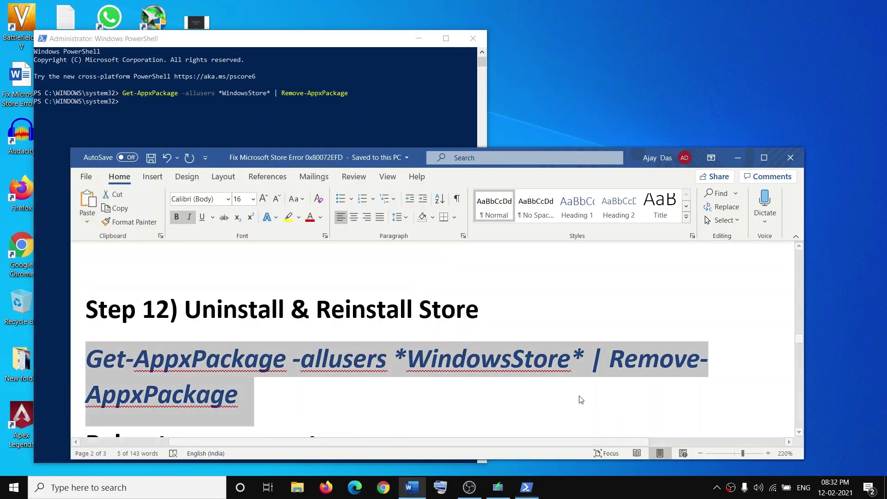
{"action": "scroll", "coordinate": [583, 393], "scroll_direction": "down", "scroll_amount": 5}
{"action": "left_click_drag", "start_coordinate": [586, 393], "coordinate": [110, 306]}
{"action": "key", "text": "ctrl+c"}
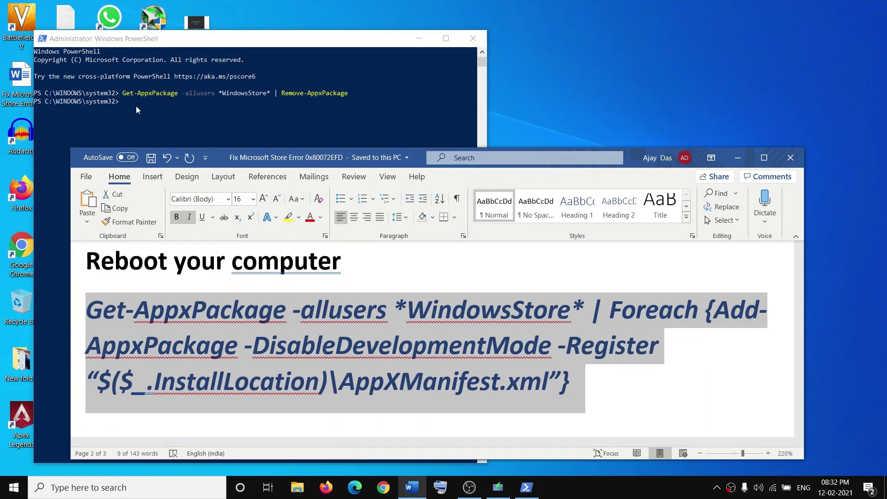
{"action": "left_click", "coordinate": [136, 106]}
{"action": "right_click", "coordinate": [256, 137]}
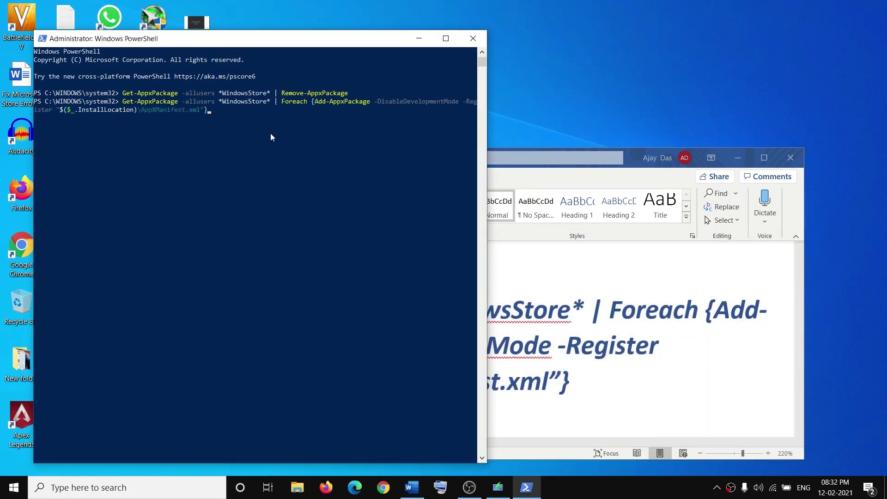
{"action": "key", "text": "Return"}
Step: Search Windows for "store", repeating the search if needed, and open Microsoft Store
{"action": "left_click", "coordinate": [108, 488]}
{"action": "type", "text": "s"}
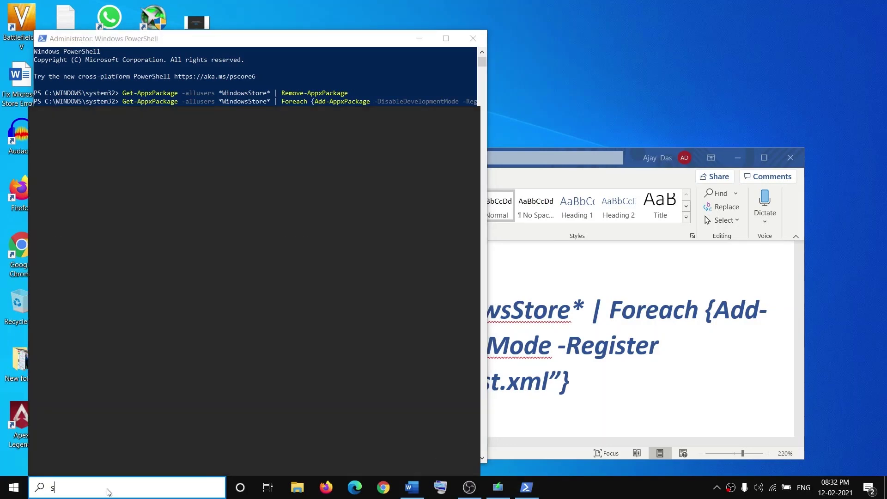
{"action": "type", "text": "tore"}
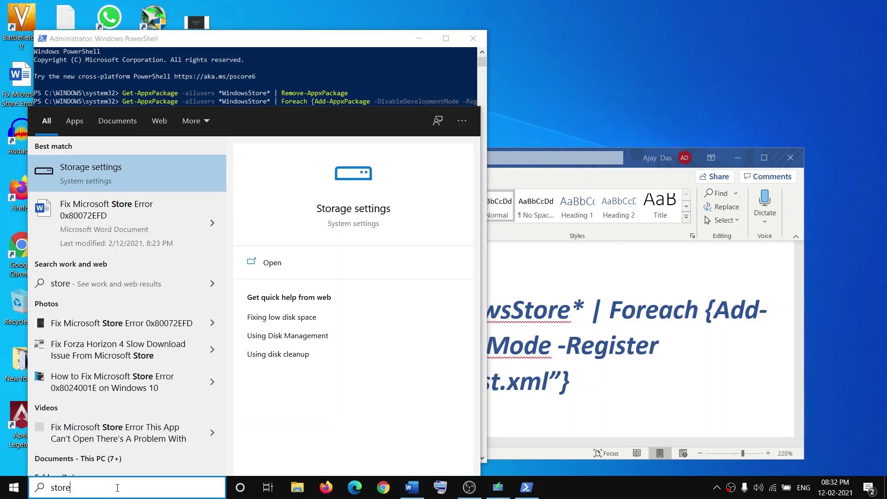
{"action": "key", "text": "BackSpace"}
{"action": "key", "text": "BackSpace"}
{"action": "key", "text": "BackSpace"}
{"action": "key", "text": "BackSpace"}
{"action": "key", "text": "BackSpace"}
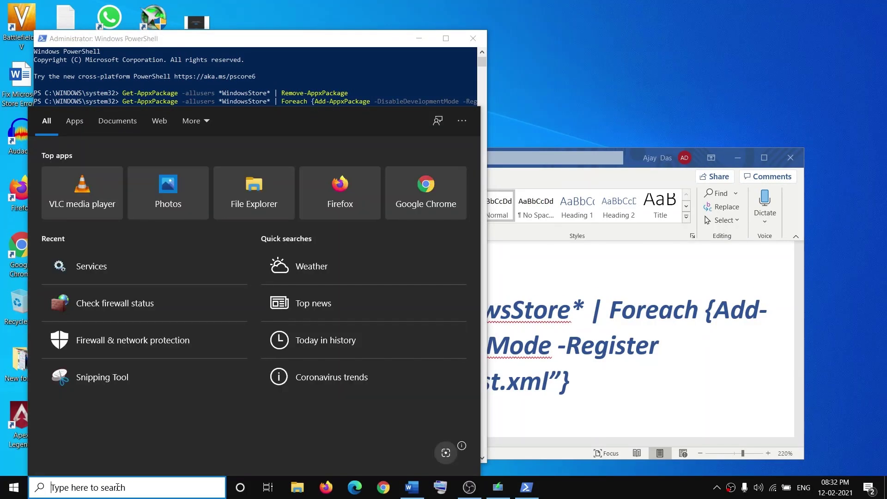
{"action": "type", "text": "store"}
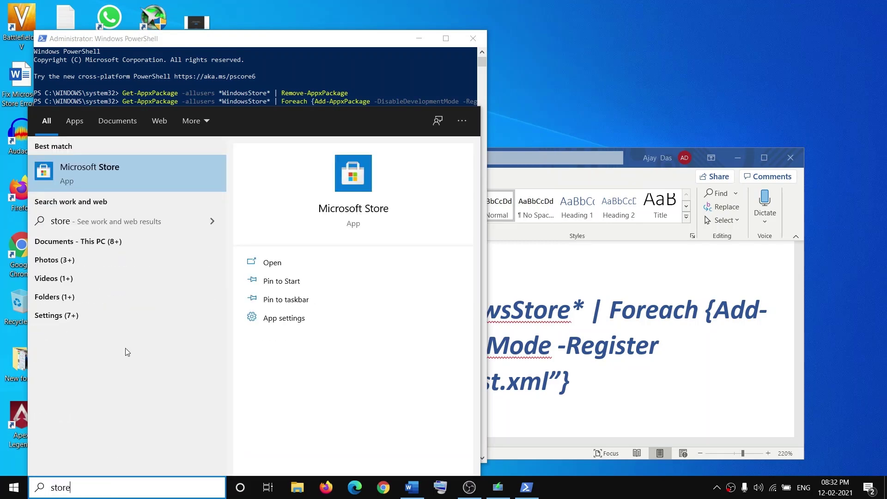
{"action": "left_click", "coordinate": [155, 178]}
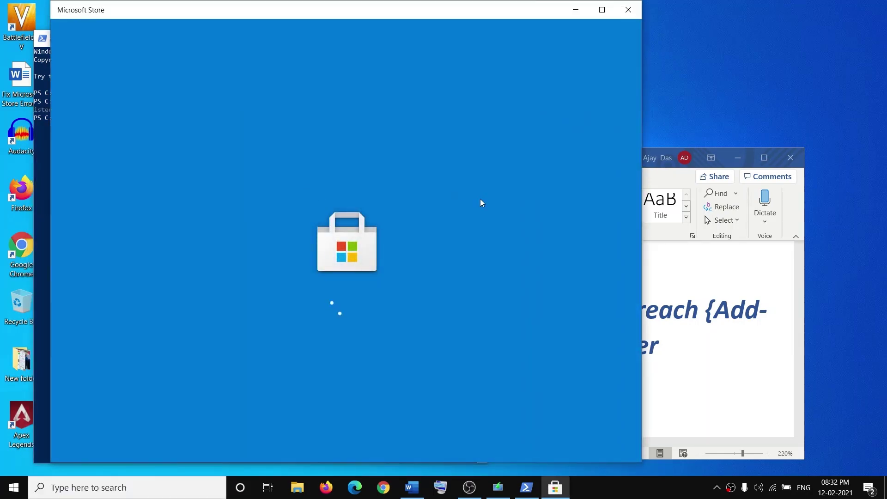
Step: Go to Step 13 in the document, highlight "using Media Creation Tool", and maximize the document window
{"action": "left_click", "coordinate": [693, 345]}
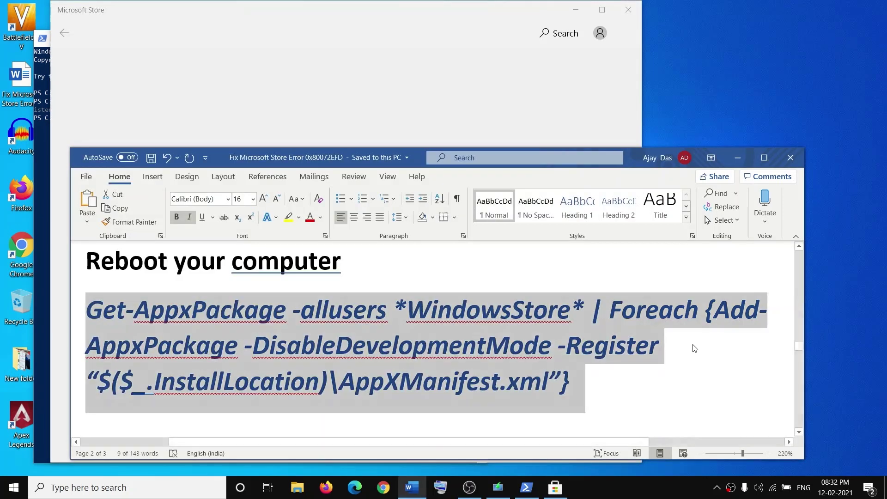
{"action": "scroll", "coordinate": [388, 348], "scroll_direction": "down", "scroll_amount": 3}
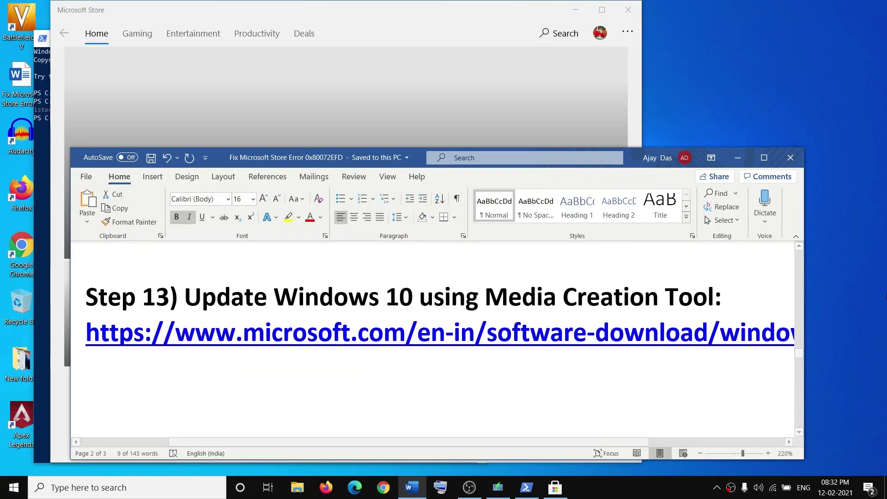
{"action": "left_click_drag", "start_coordinate": [467, 294], "coordinate": [697, 308]}
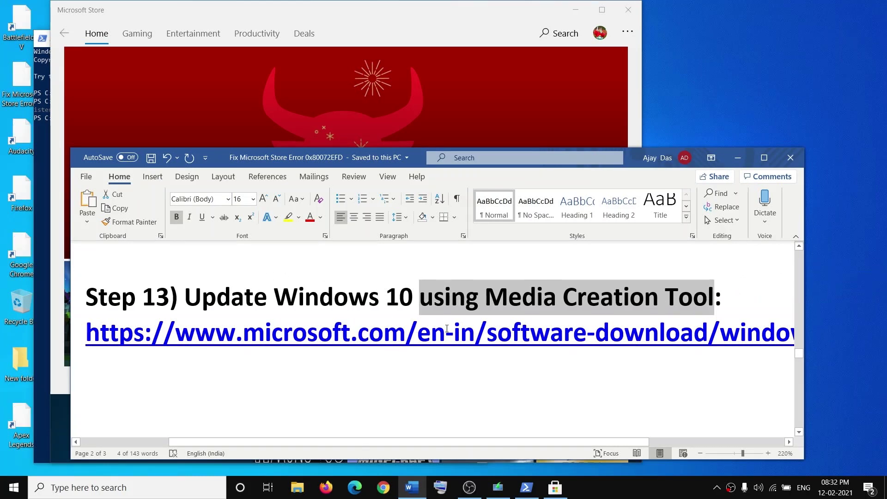
{"action": "left_click", "coordinate": [763, 158]}
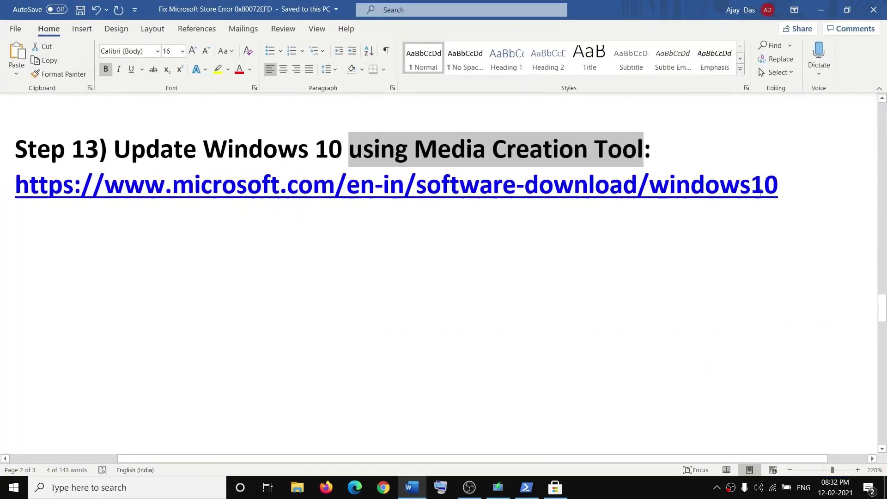
Step: Copy the Windows 10 software-download link under Step 13 and open it in Chrome
{"action": "left_click_drag", "start_coordinate": [791, 185], "coordinate": [16, 208]}
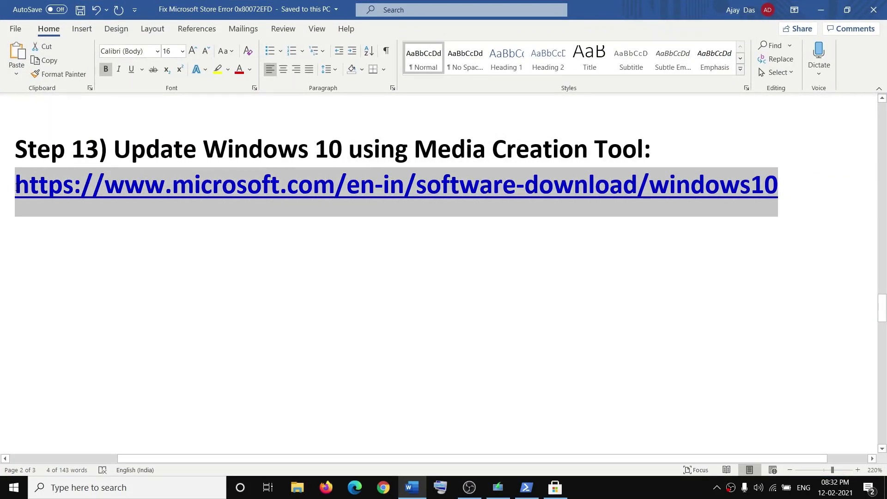
{"action": "left_click", "coordinate": [383, 488]}
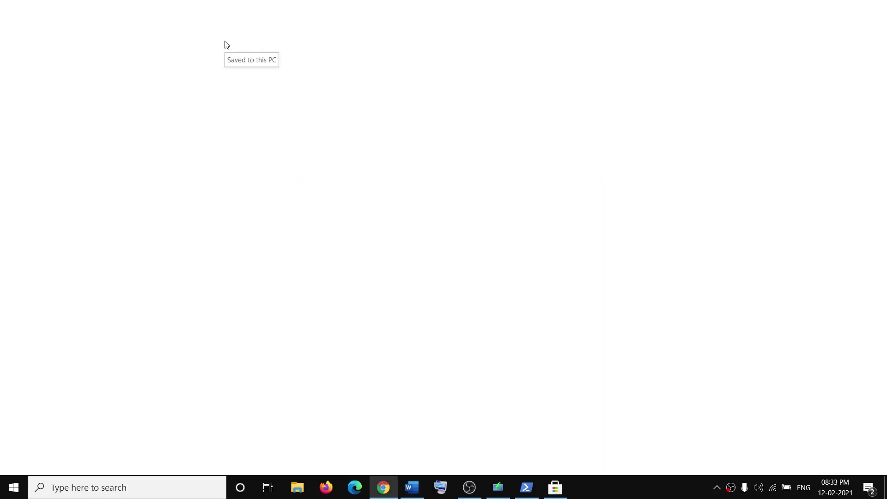
{"action": "key", "text": "ctrl+v"}
{"action": "key", "text": "Return"}
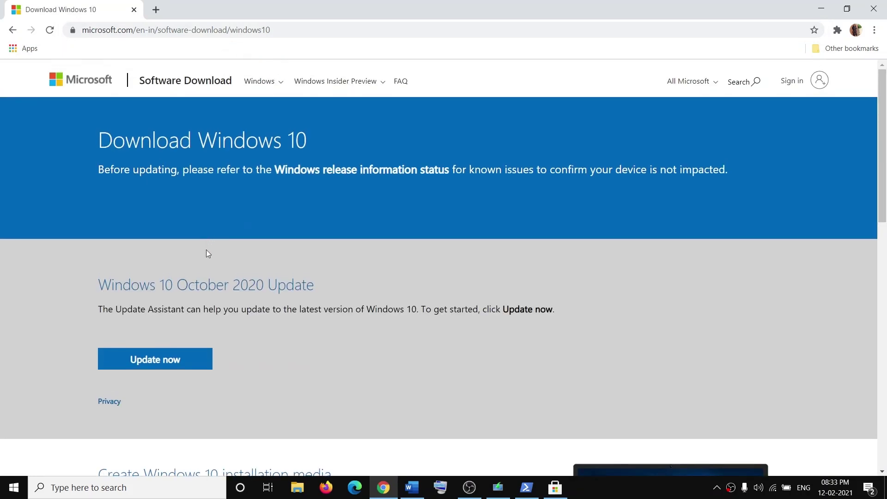
Step: Find the "Create Windows 10 installation media" section, highlight its media creation wording, and download the Media Creation Tool
{"action": "scroll", "coordinate": [217, 261], "scroll_direction": "down", "scroll_amount": 4}
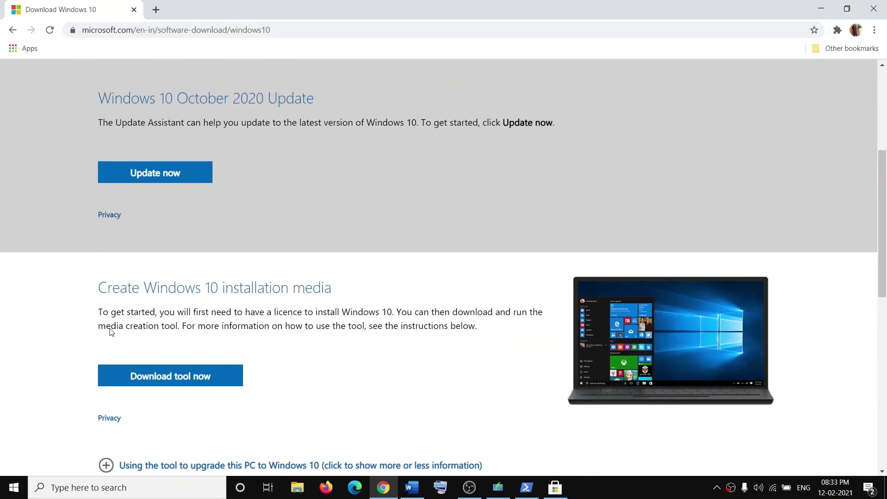
{"action": "left_click_drag", "start_coordinate": [105, 327], "coordinate": [159, 330]}
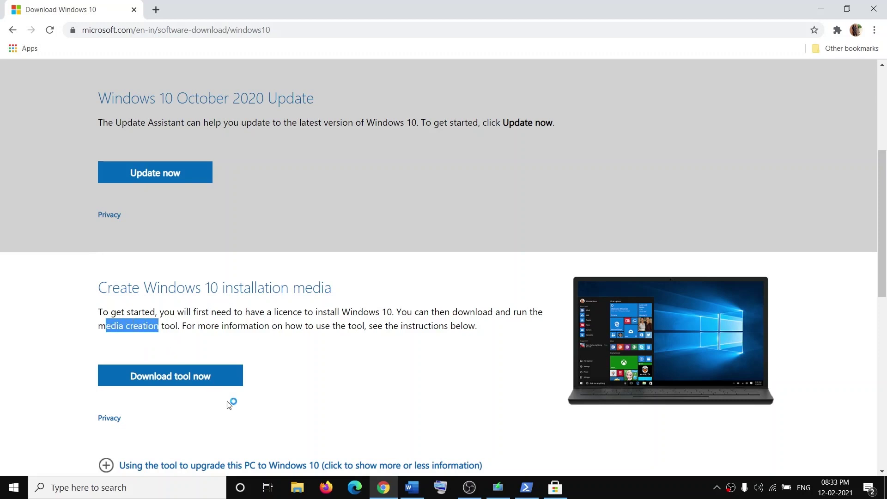
{"action": "left_click", "coordinate": [186, 388]}
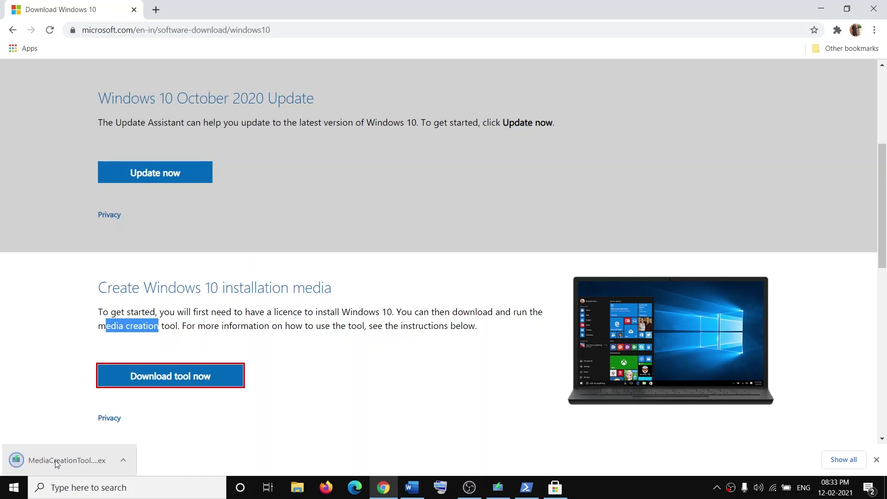
Step: Bring up Windows 10 Setup, accept the license terms, and start the download with "Upgrade this PC now"
{"action": "left_click", "coordinate": [508, 493]}
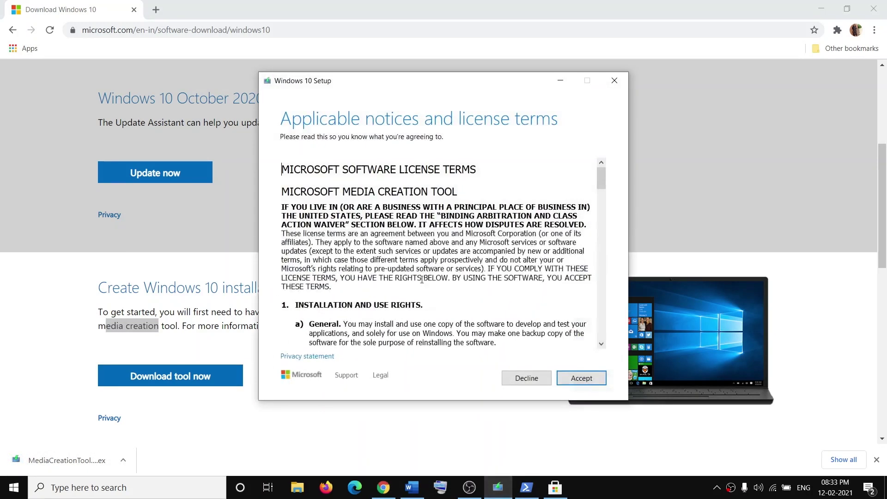
{"action": "left_click", "coordinate": [573, 378]}
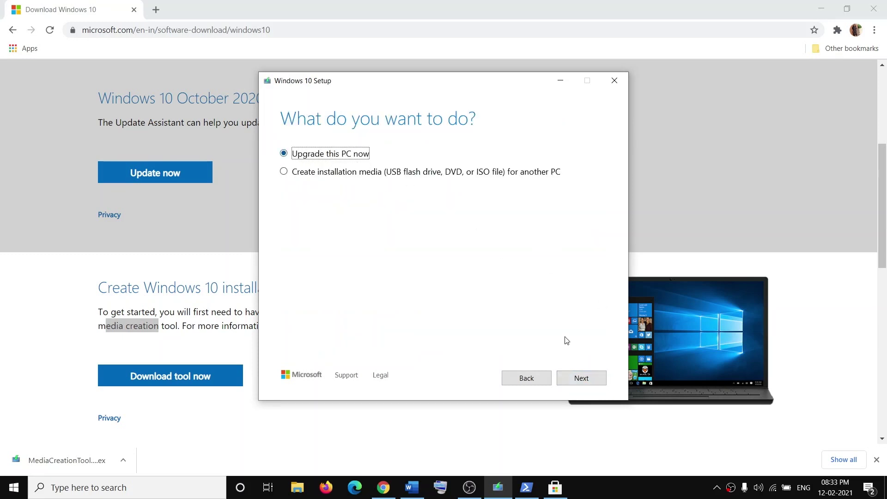
{"action": "left_click", "coordinate": [581, 379]}
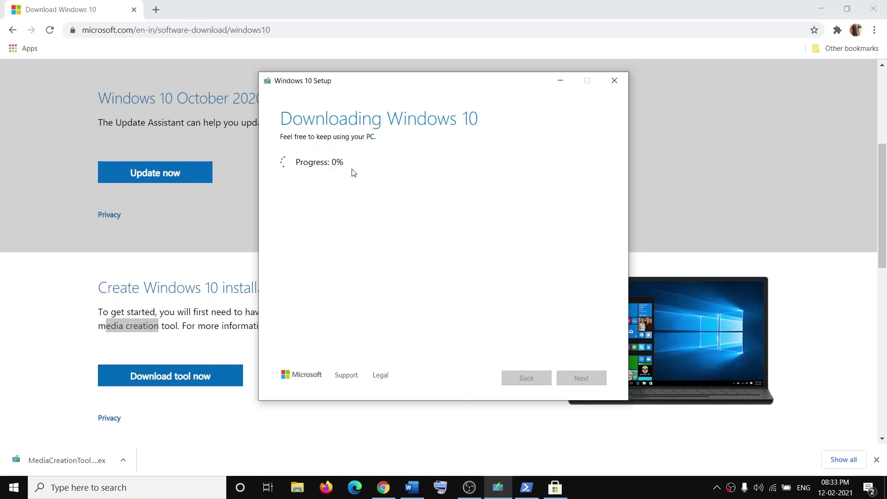
Step: Return to the Word document and review the "Ready to install" screenshot, from the choices for what to keep down to the Install option
{"action": "left_click", "coordinate": [421, 492]}
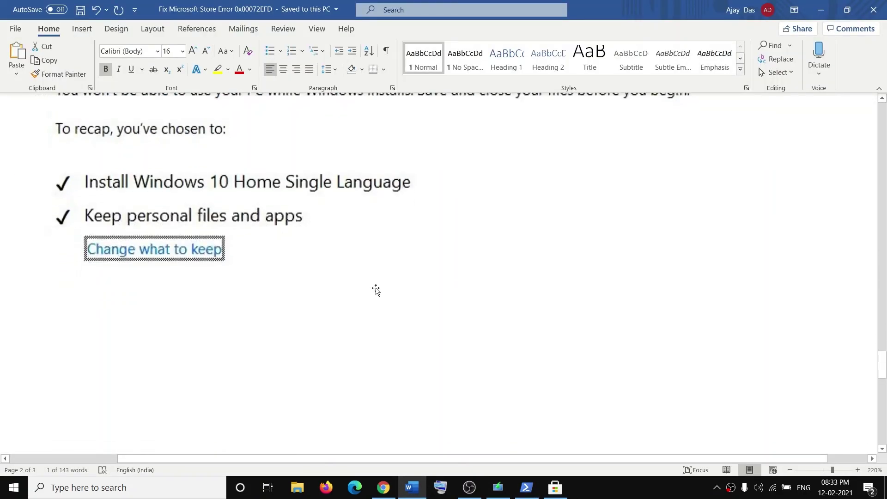
{"action": "scroll", "coordinate": [253, 258], "scroll_direction": "down", "scroll_amount": 2}
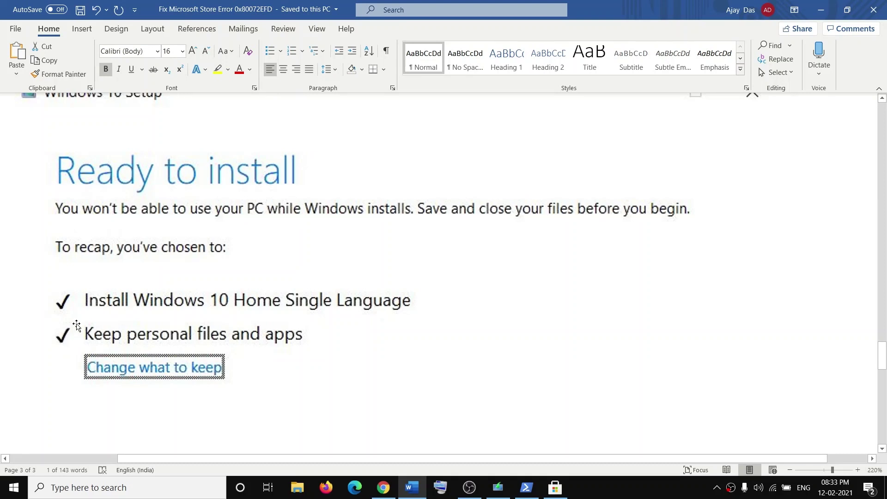
{"action": "scroll", "coordinate": [80, 322], "scroll_direction": "down", "scroll_amount": 2}
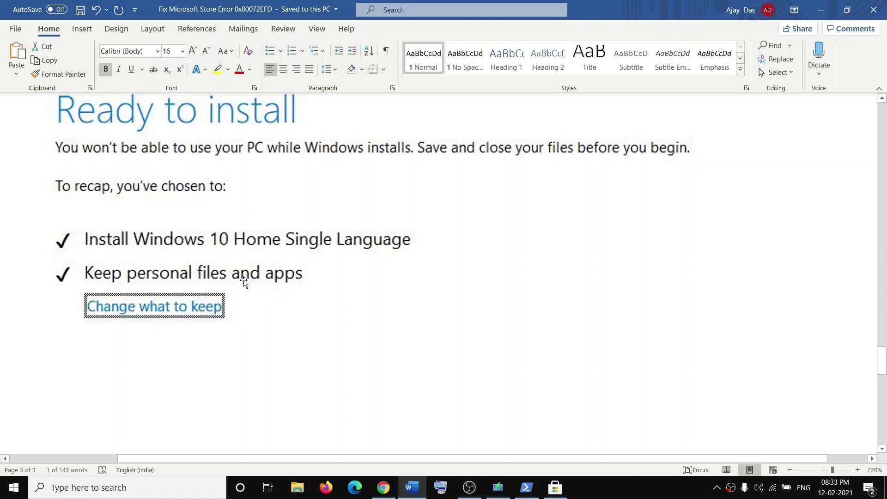
{"action": "scroll", "coordinate": [658, 356], "scroll_direction": "down", "scroll_amount": 3}
{"action": "scroll", "coordinate": [689, 368], "scroll_direction": "down", "scroll_amount": 3}
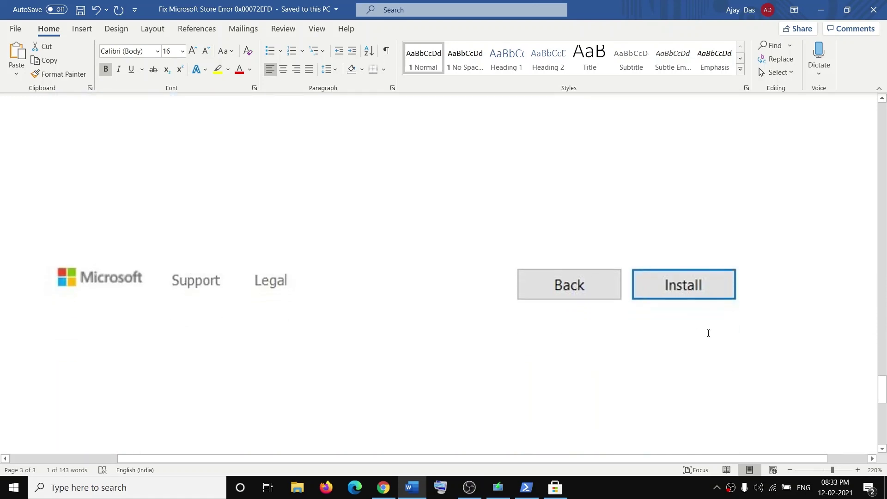
Step: Go back to the start of the document and highlight the error code 0x80072EFD in the title
{"action": "scroll", "coordinate": [697, 356], "scroll_direction": "up", "scroll_amount": 10}
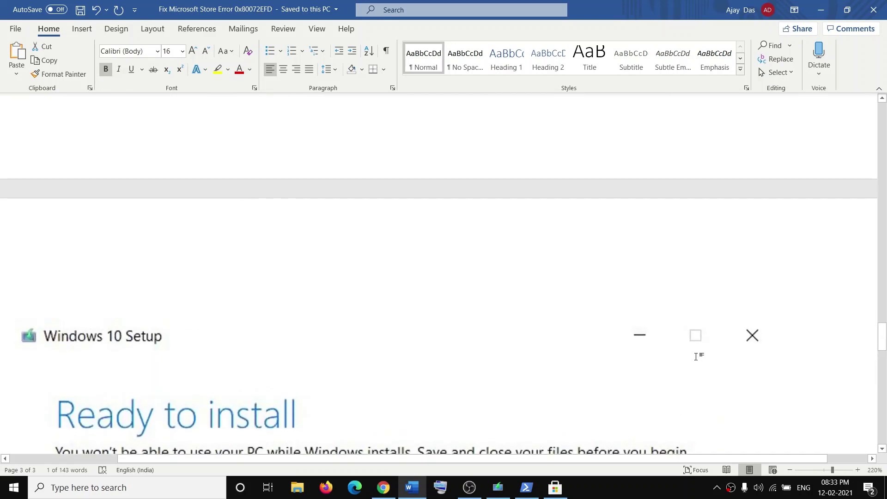
{"action": "left_click_drag", "start_coordinate": [882, 314], "coordinate": [882, 124]}
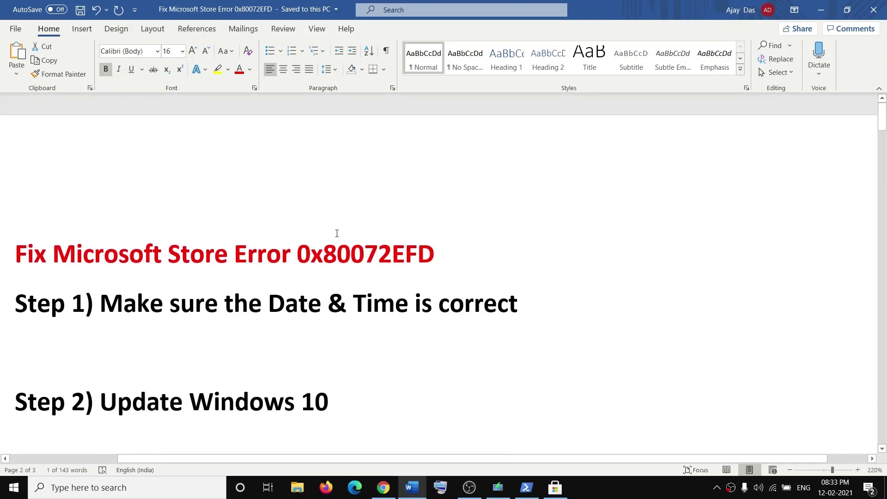
{"action": "left_click_drag", "start_coordinate": [300, 253], "coordinate": [434, 254]}
{"action": "left_click", "coordinate": [645, 488]}
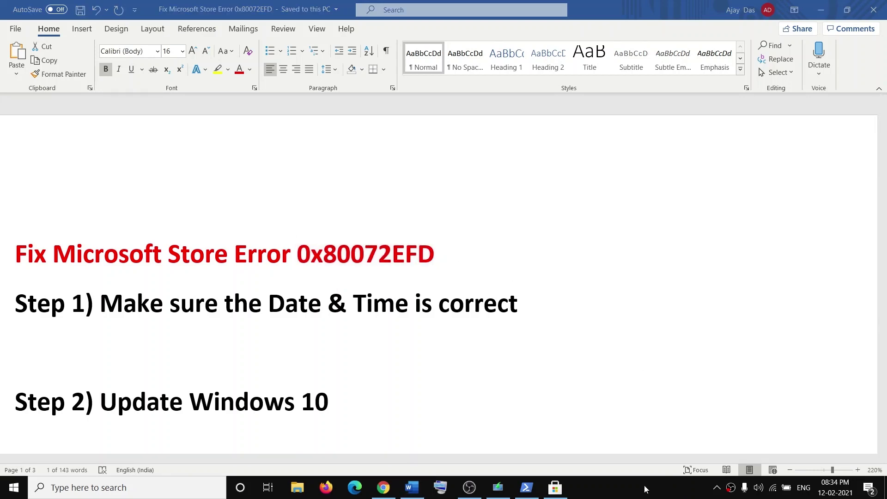